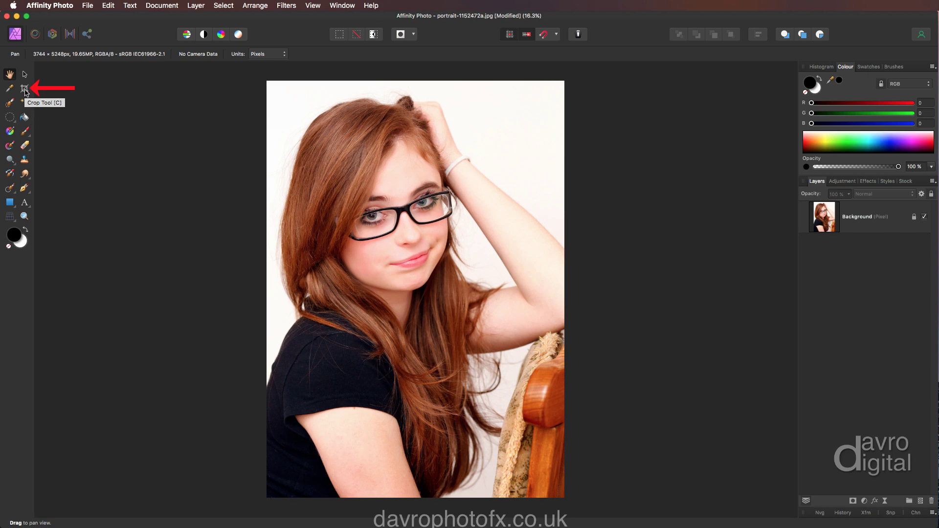
# Crop the bottom off the portrait, leaving a 3744 × 3919 px image.
pyautogui.press('c')
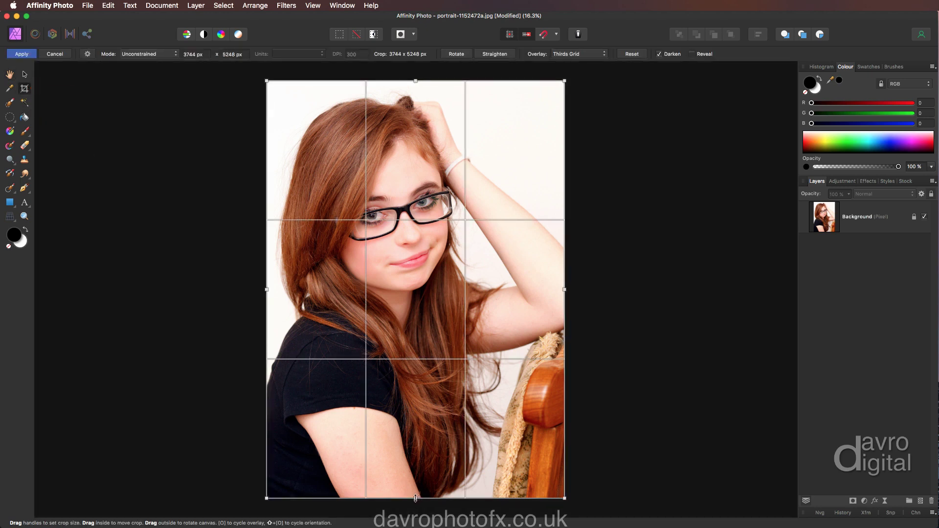
pyautogui.moveTo(416, 499); pyautogui.dragTo(425, 392)
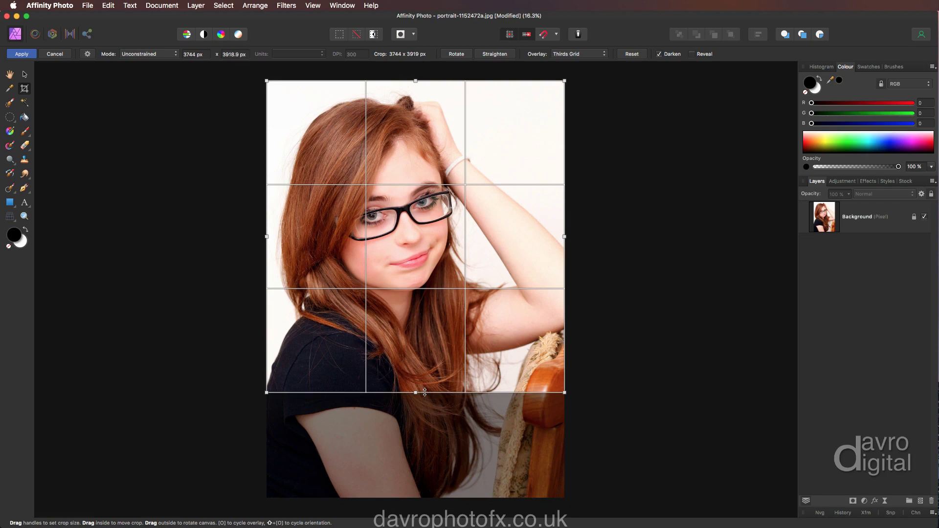
pyautogui.doubleClick(423, 320)
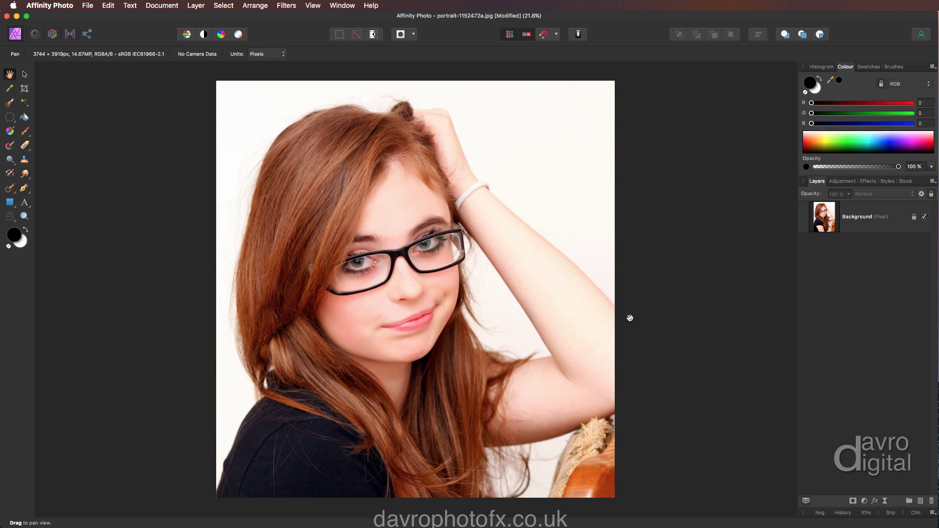
# Duplicate the Background layer and add an HSL adjustment with Saturation Shift at -100%.
pyautogui.click(868, 225)
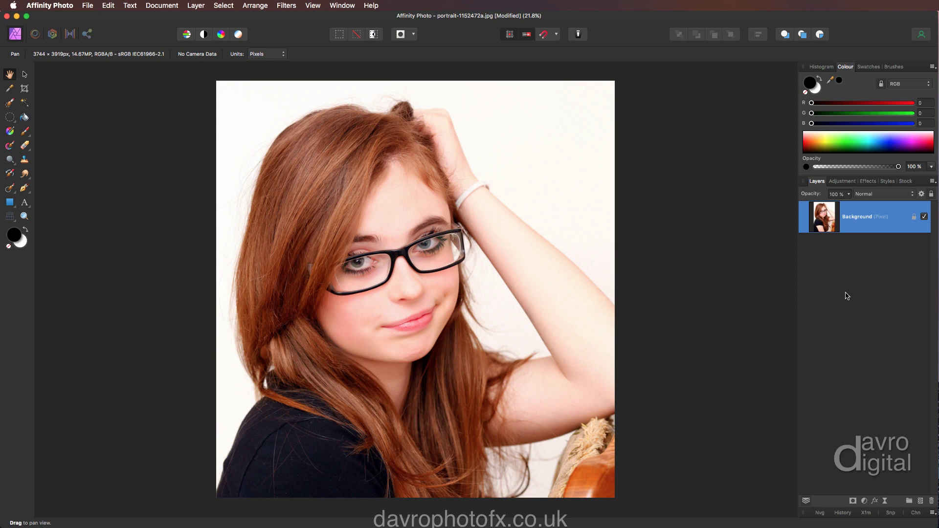
pyautogui.press('super+j')
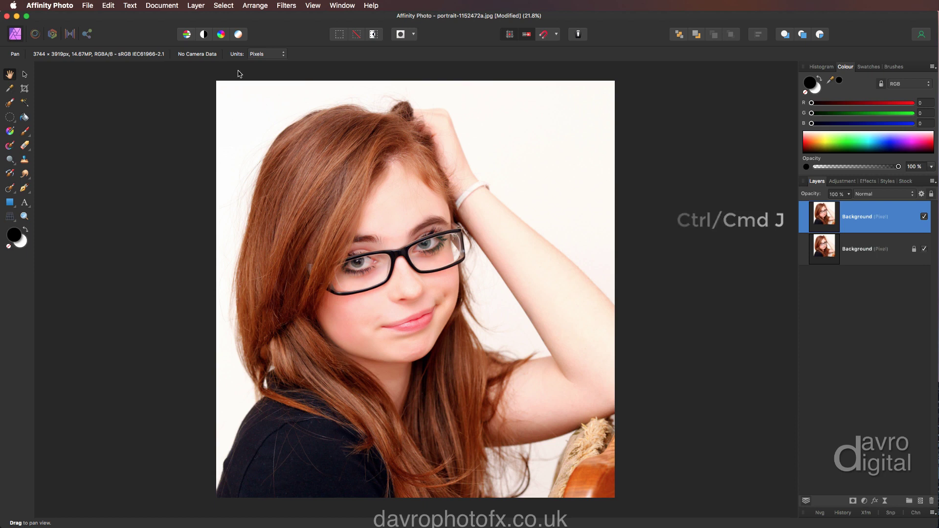
pyautogui.click(195, 6)
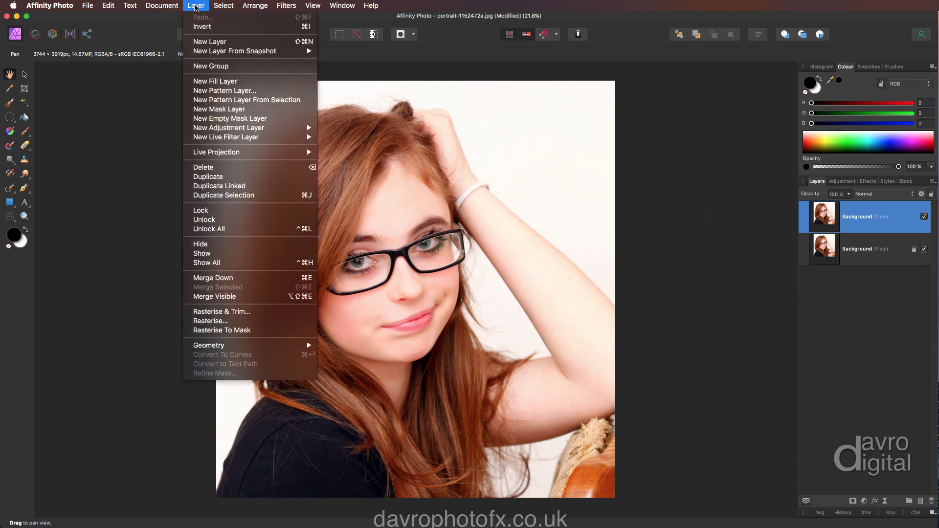
pyautogui.moveTo(198, 129)
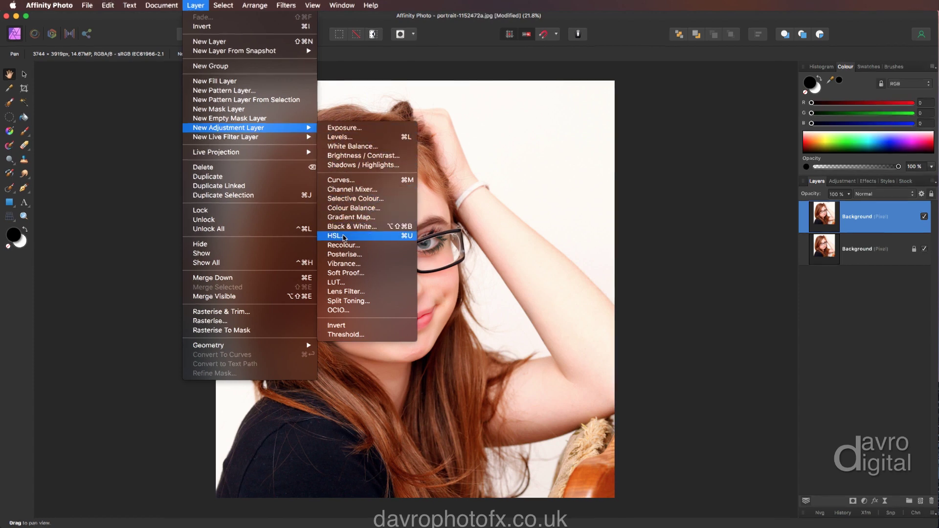
pyautogui.click(344, 236)
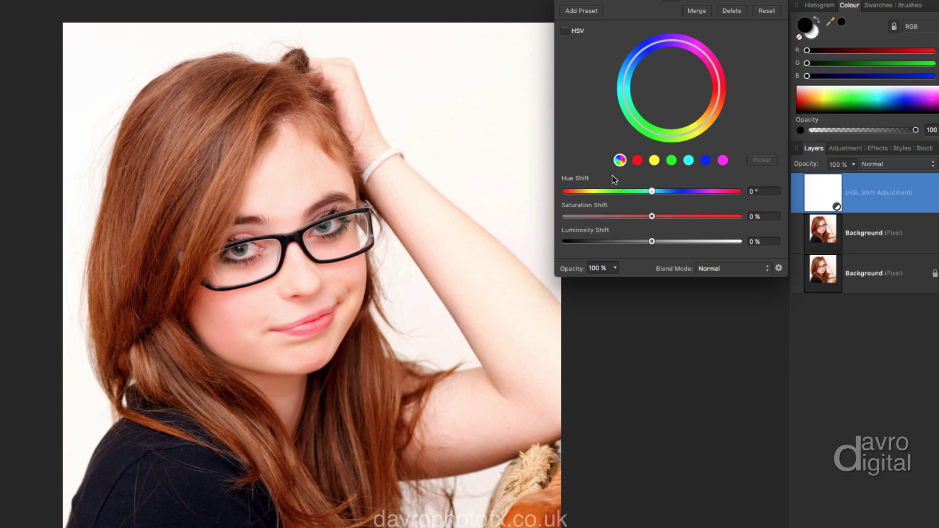
pyautogui.click(624, 165)
pyautogui.moveTo(570, 216); pyautogui.dragTo(560, 216)
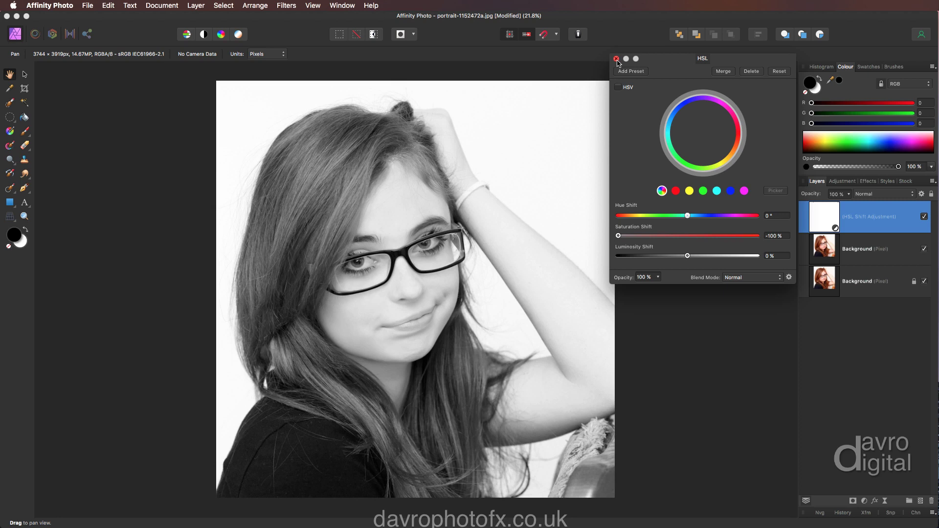
pyautogui.click(617, 59)
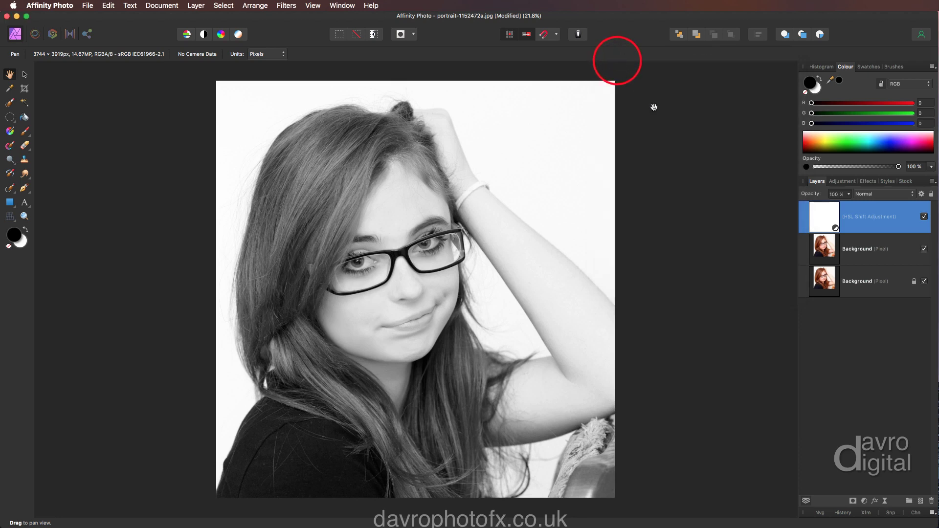
# Invert the duplicated Background layer and set its blend mode to Colour Dodge.
pyautogui.click(857, 250)
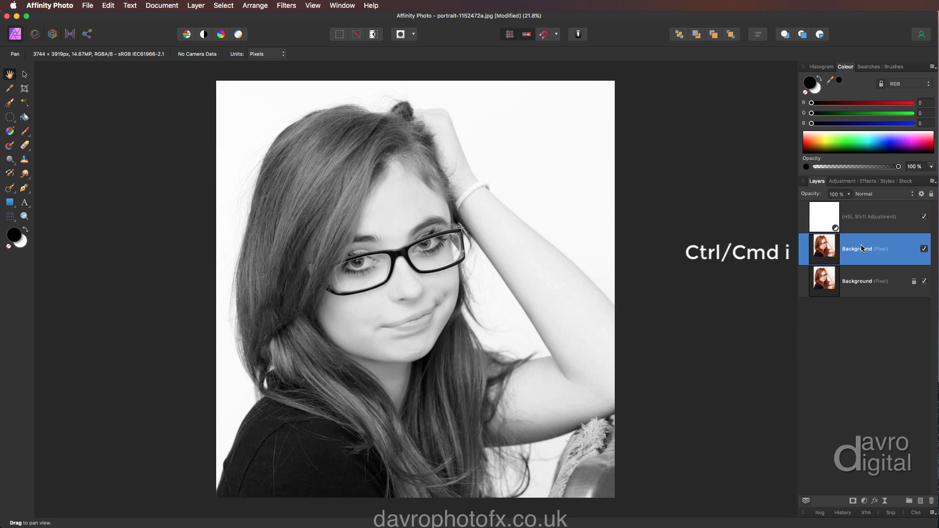
pyautogui.hotkey('ctrl', 'i')
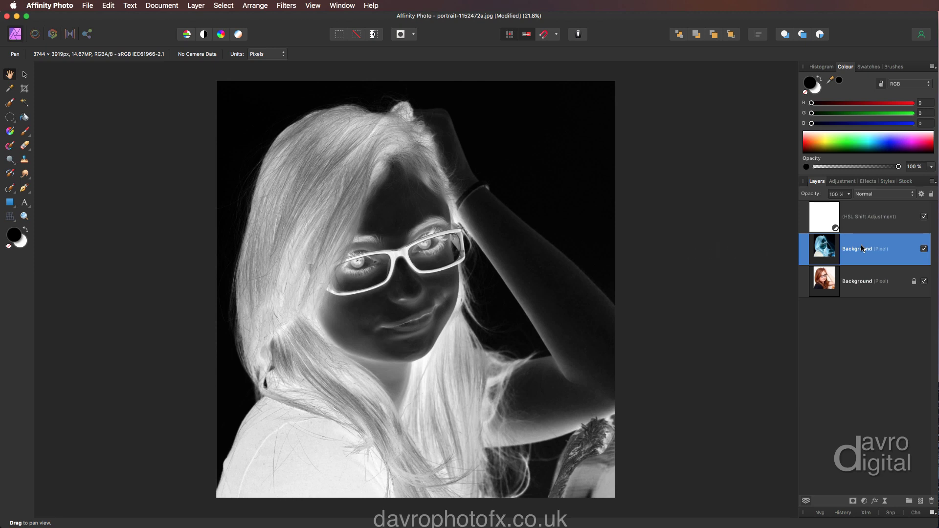
pyautogui.click(879, 196)
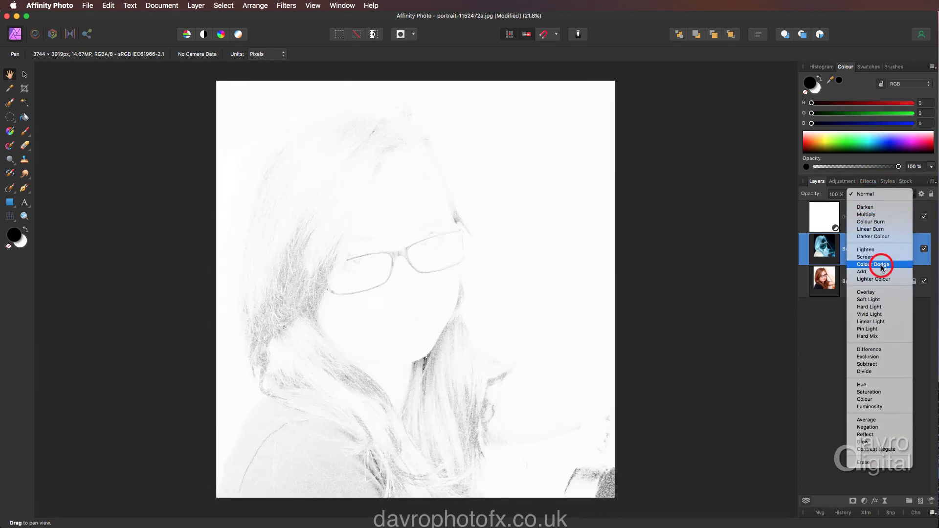
pyautogui.click(882, 268)
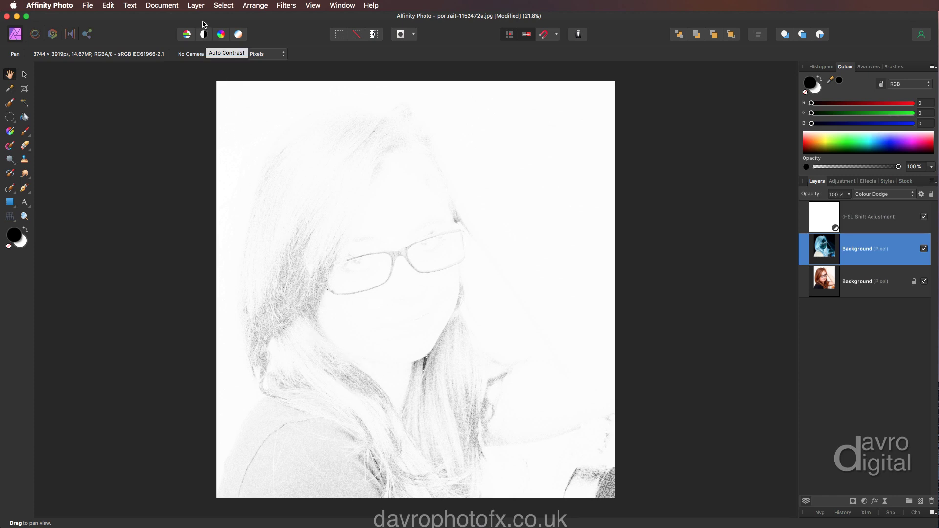
# Add a live Gaussian Blur filter with a 2.2 px radius to the inverted layer.
pyautogui.click(195, 5)
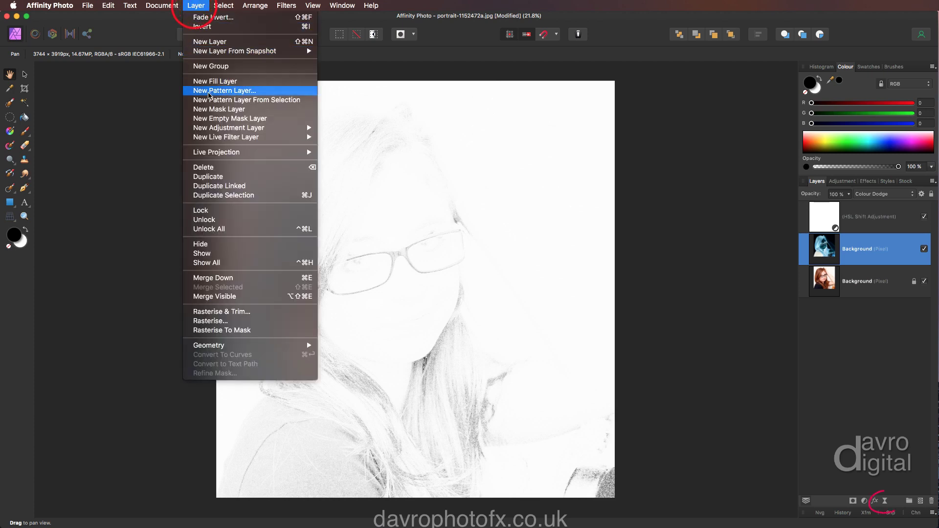
pyautogui.moveTo(208, 139)
pyautogui.moveTo(336, 138)
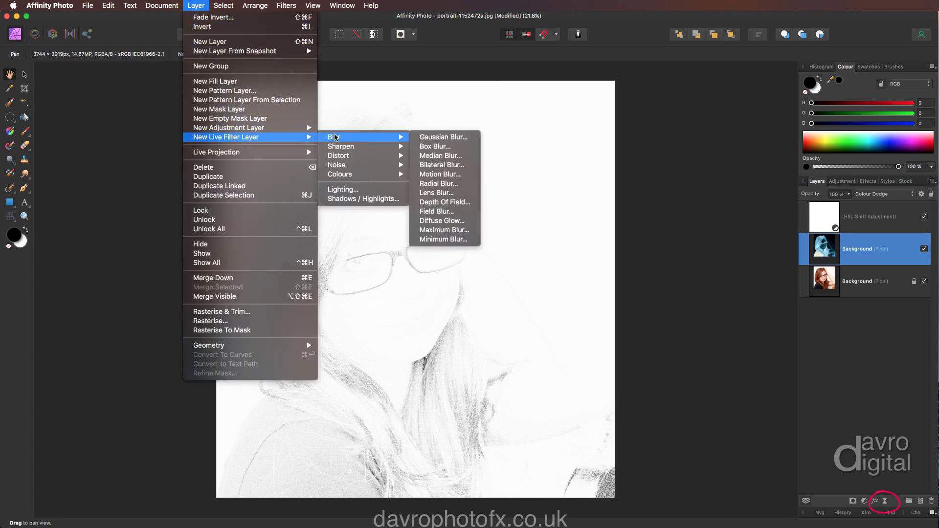
pyautogui.click(443, 137)
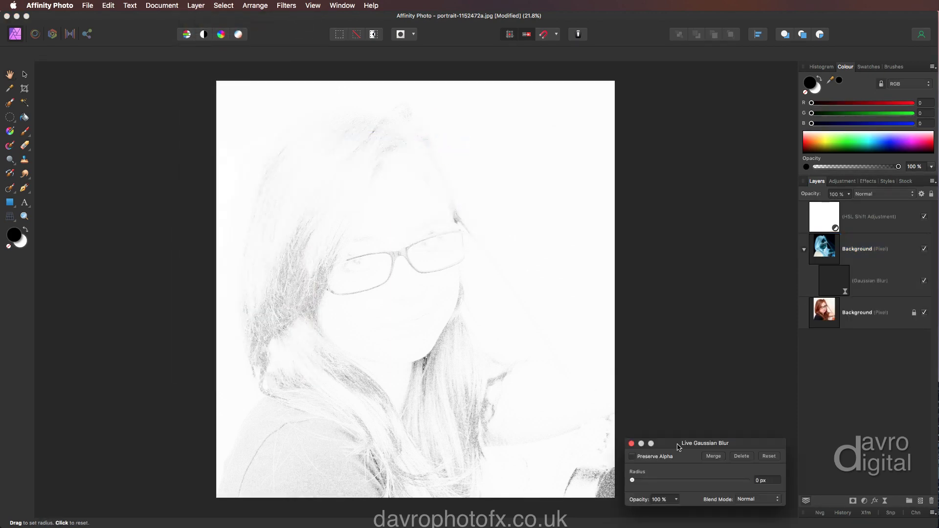
pyautogui.moveTo(678, 437); pyautogui.dragTo(679, 264)
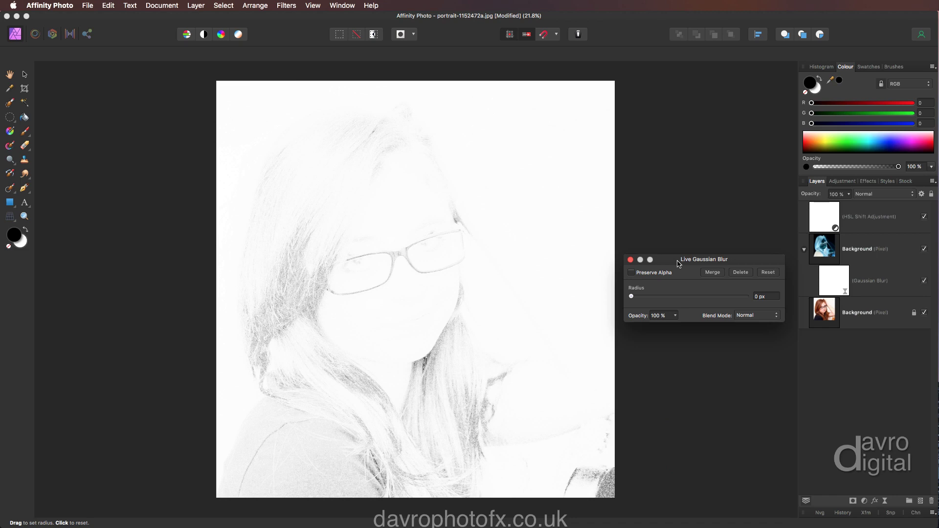
pyautogui.press('super+equal')
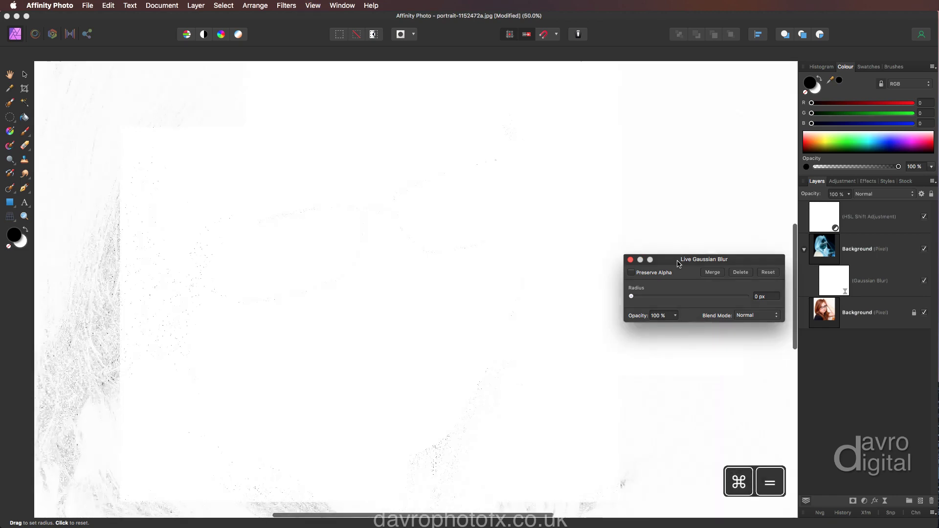
pyautogui.click(632, 297)
pyautogui.moveTo(632, 297); pyautogui.dragTo(663, 304)
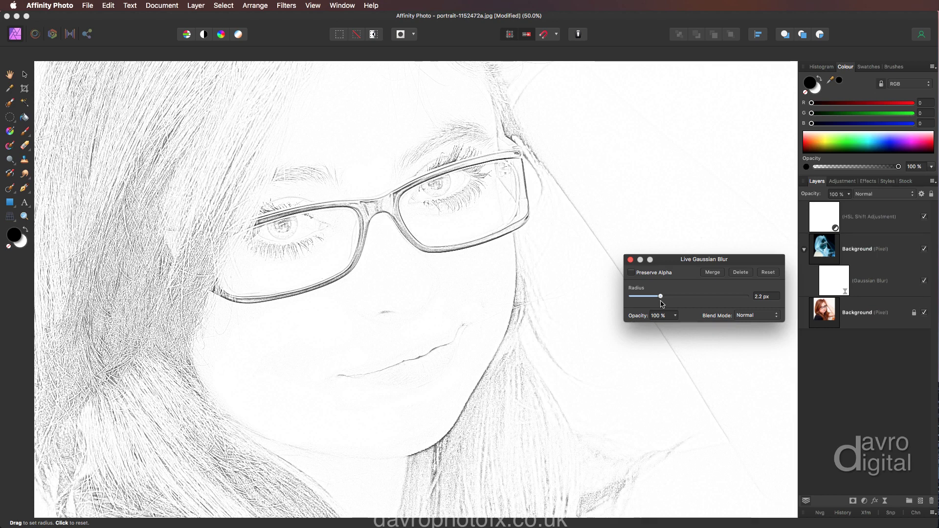
pyautogui.click(630, 261)
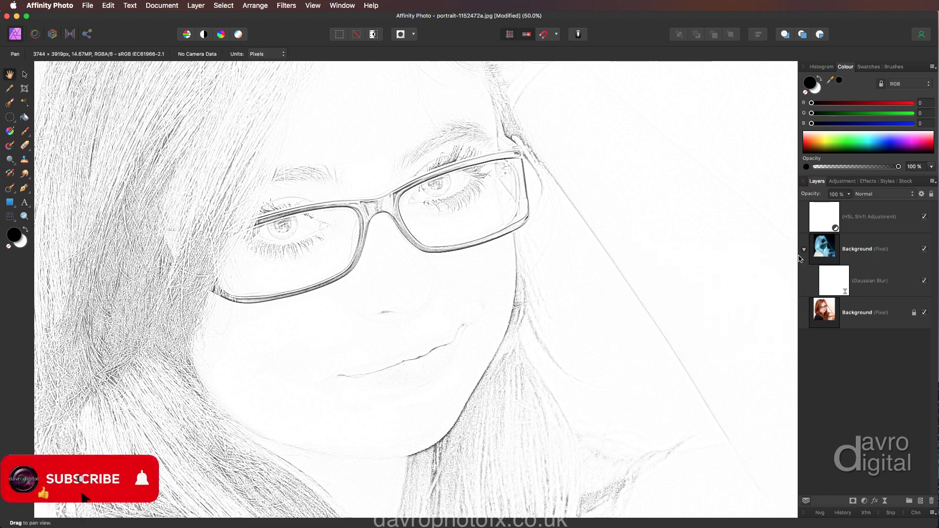
# Merge the visible layers into a new sketch pixel layer from the HSL Shift layer.
pyautogui.click(859, 222)
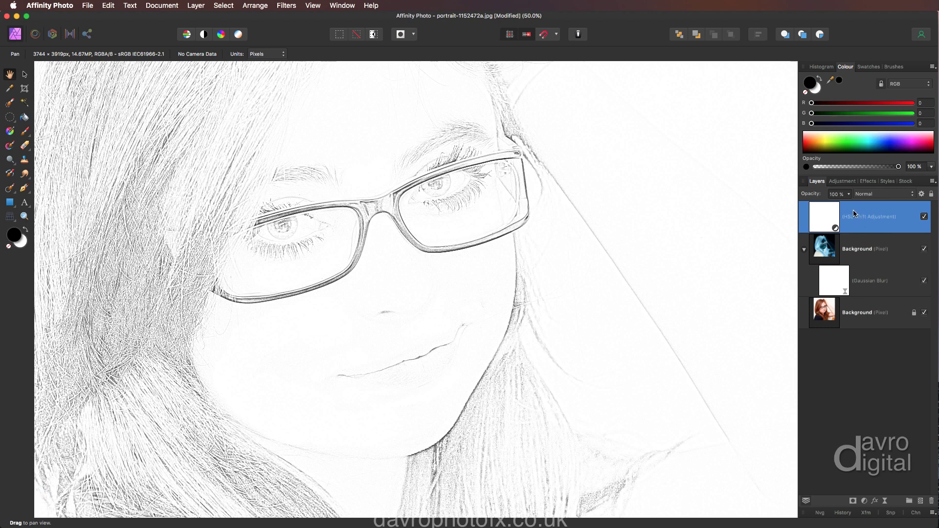
pyautogui.rightClick(854, 213)
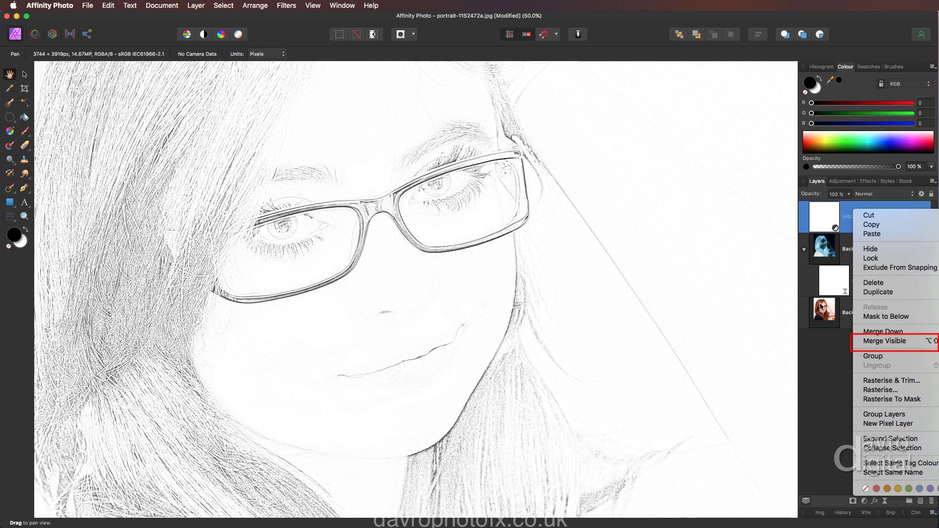
pyautogui.click(881, 341)
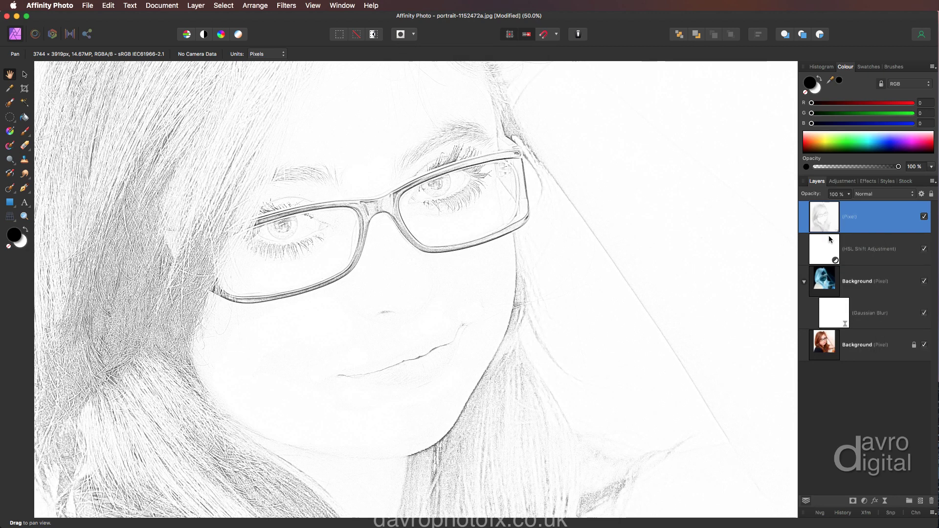
# Group the HSL-through-Gaussian Blur layers below Background and hide the merged sketch layer.
pyautogui.click(864, 253)
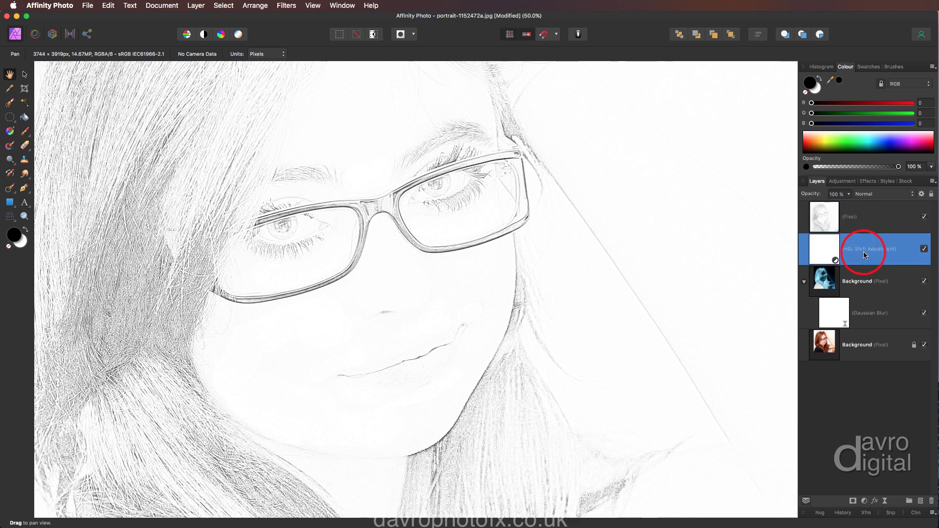
pyautogui.keyDown('shift'); pyautogui.click(867, 317); pyautogui.keyUp('shift')
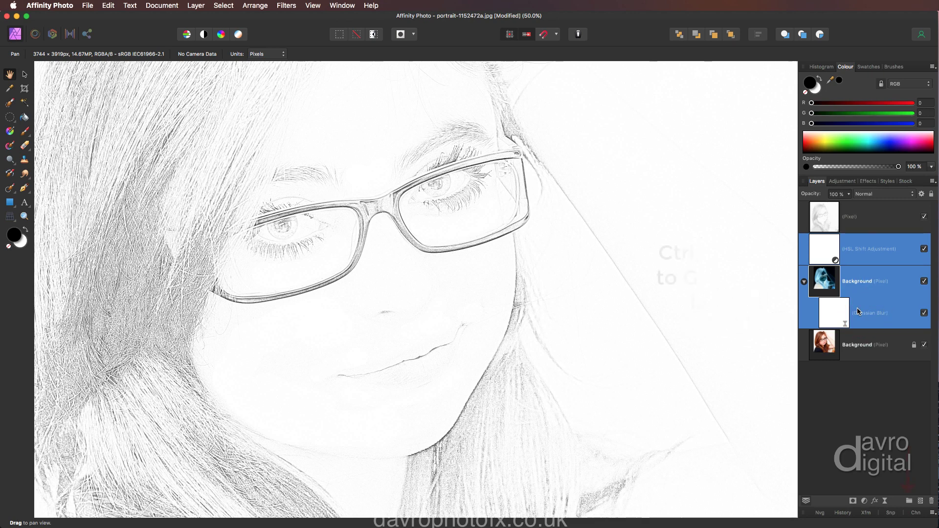
pyautogui.press('super+g')
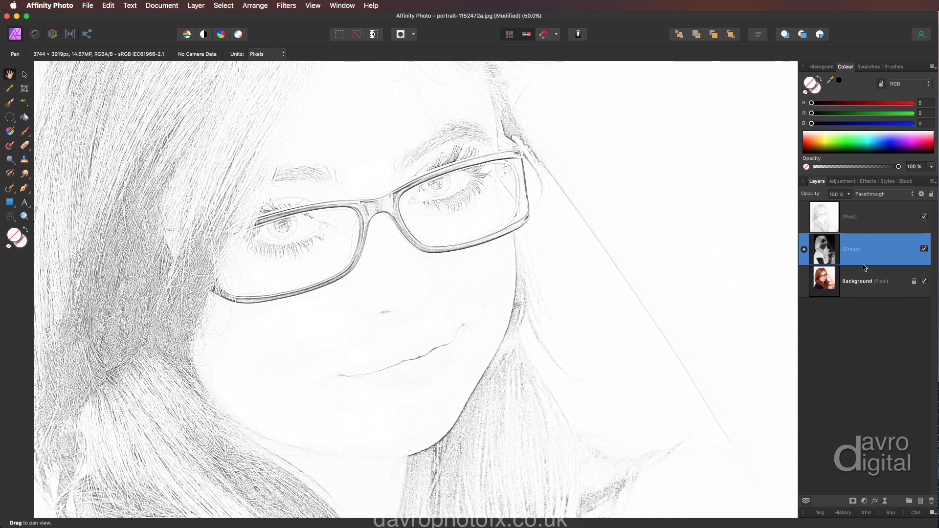
pyautogui.moveTo(864, 265); pyautogui.dragTo(860, 301)
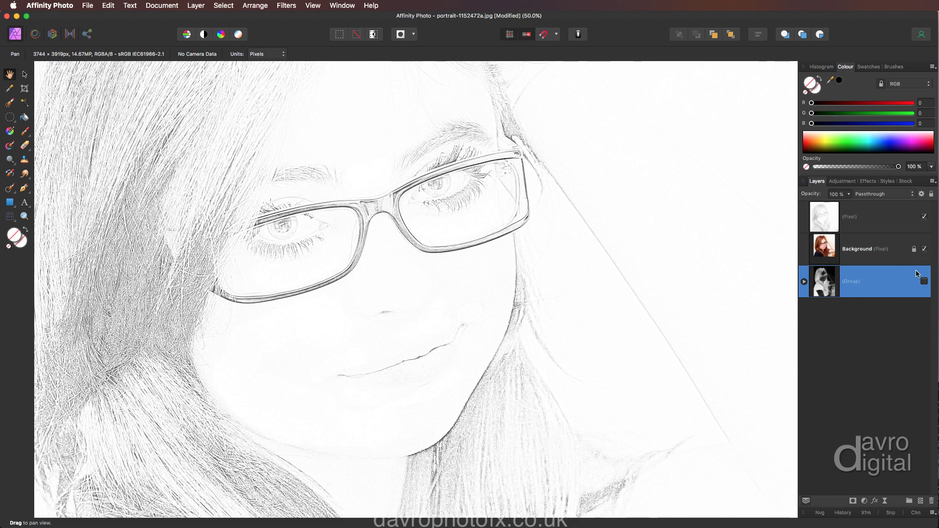
pyautogui.click(893, 253)
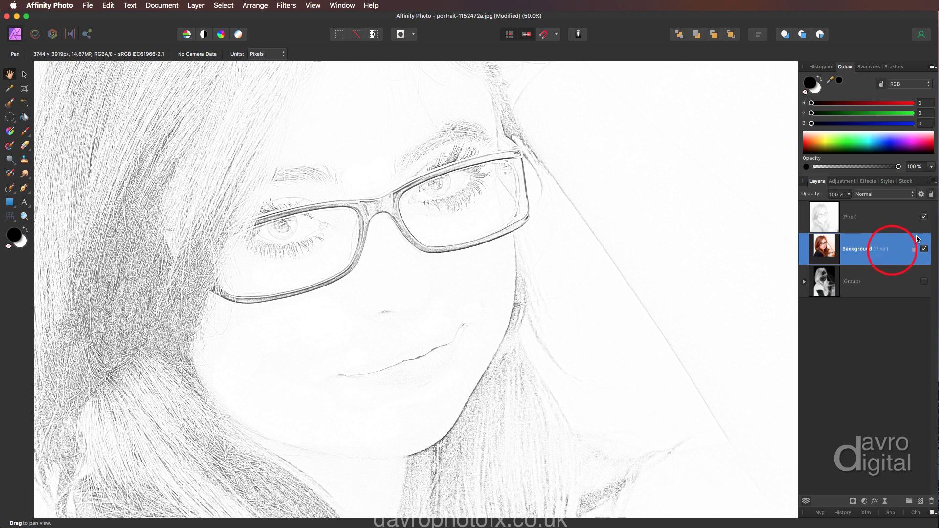
pyautogui.click(924, 217)
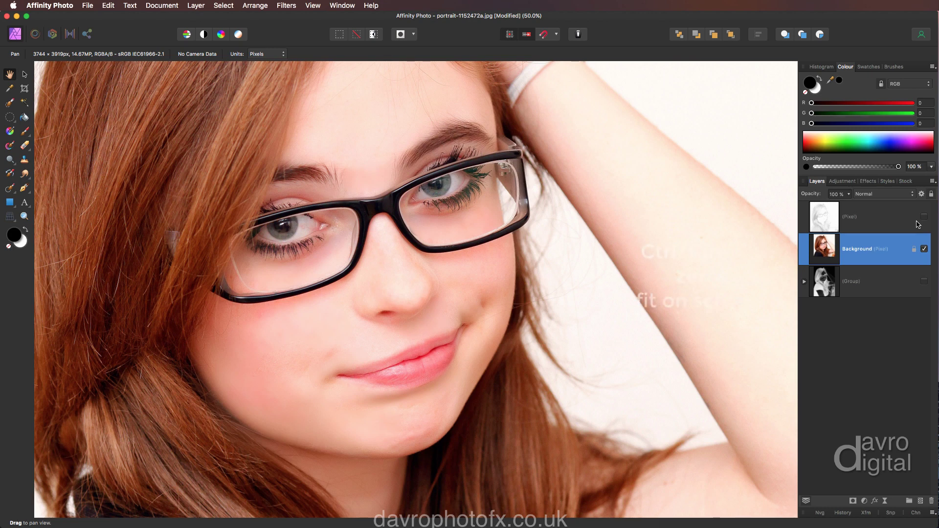
# Paint a selection over the girl's dark shirt, hair and head with the Selection Brush.
pyautogui.press('super+0')
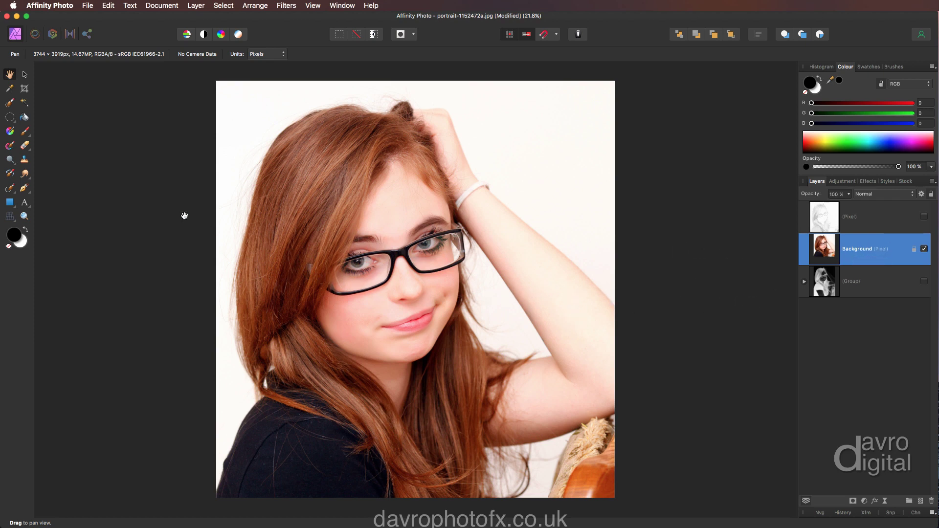
pyautogui.click(10, 105)
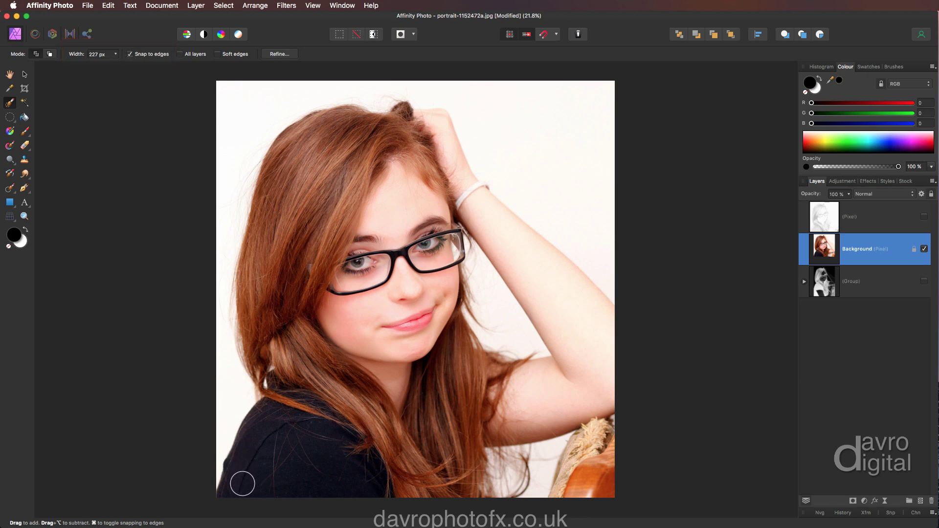
pyautogui.moveTo(242, 484)
pyautogui.mouseDown()
pyautogui.moveTo(325, 477)
pyautogui.moveTo(334, 491)
pyautogui.moveTo(399, 467)
pyautogui.moveTo(426, 490)
pyautogui.moveTo(452, 472)
pyautogui.moveTo(444, 394)
pyautogui.moveTo(404, 346)
pyautogui.moveTo(355, 311)
pyautogui.moveTo(329, 323)
pyautogui.moveTo(307, 304)
pyautogui.mouseUp()
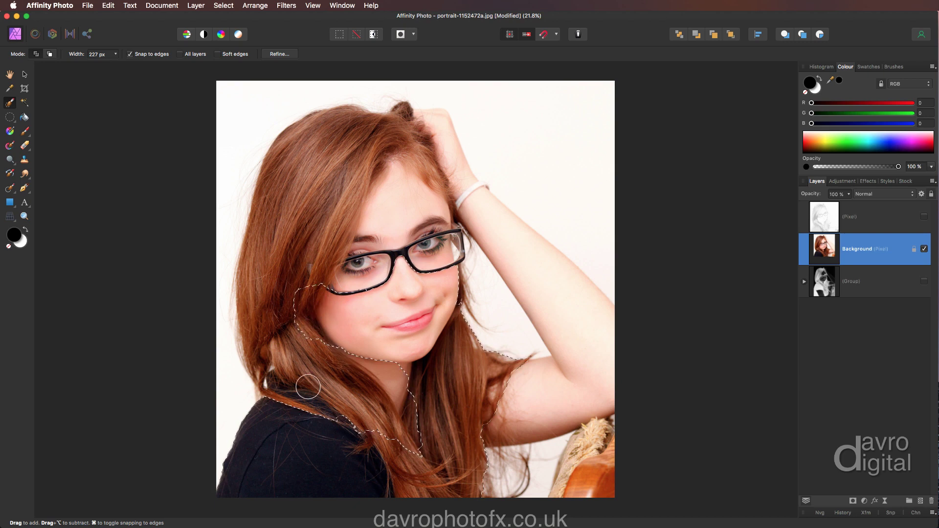
pyautogui.moveTo(307, 387)
pyautogui.mouseDown()
pyautogui.moveTo(277, 314)
pyautogui.moveTo(276, 248)
pyautogui.moveTo(291, 203)
pyautogui.moveTo(306, 180)
pyautogui.moveTo(346, 154)
pyautogui.moveTo(409, 152)
pyautogui.moveTo(399, 240)
pyautogui.moveTo(339, 273)
pyautogui.moveTo(430, 267)
pyautogui.moveTo(443, 256)
pyautogui.moveTo(446, 242)
pyautogui.moveTo(391, 378)
pyautogui.moveTo(351, 364)
pyautogui.moveTo(351, 396)
pyautogui.moveTo(394, 418)
pyautogui.moveTo(439, 389)
pyautogui.mouseUp()
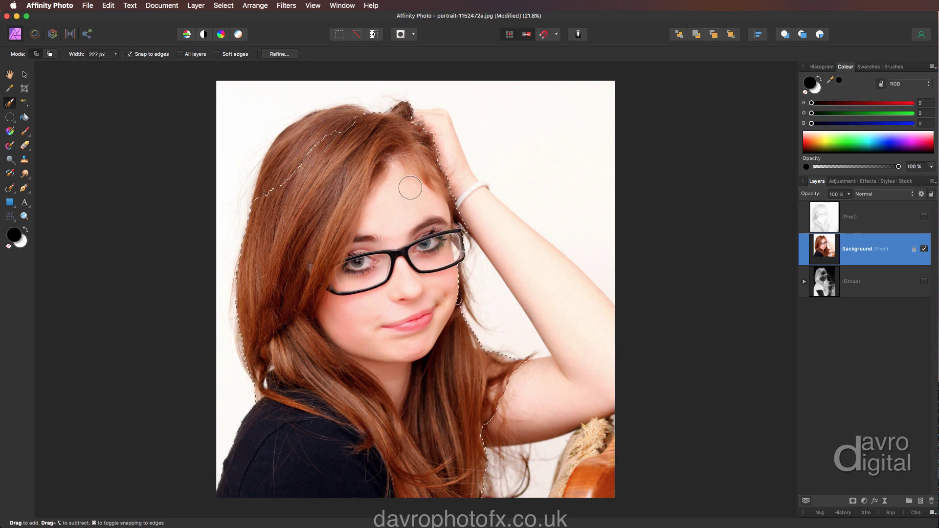
pyautogui.moveTo(409, 188)
pyautogui.mouseDown()
pyautogui.moveTo(352, 136)
pyautogui.moveTo(336, 132)
pyautogui.moveTo(315, 147)
pyautogui.moveTo(426, 122)
pyautogui.moveTo(435, 130)
pyautogui.moveTo(480, 207)
pyautogui.moveTo(591, 331)
pyautogui.moveTo(607, 397)
pyautogui.moveTo(602, 430)
pyautogui.moveTo(569, 486)
pyautogui.moveTo(606, 483)
pyautogui.mouseUp()
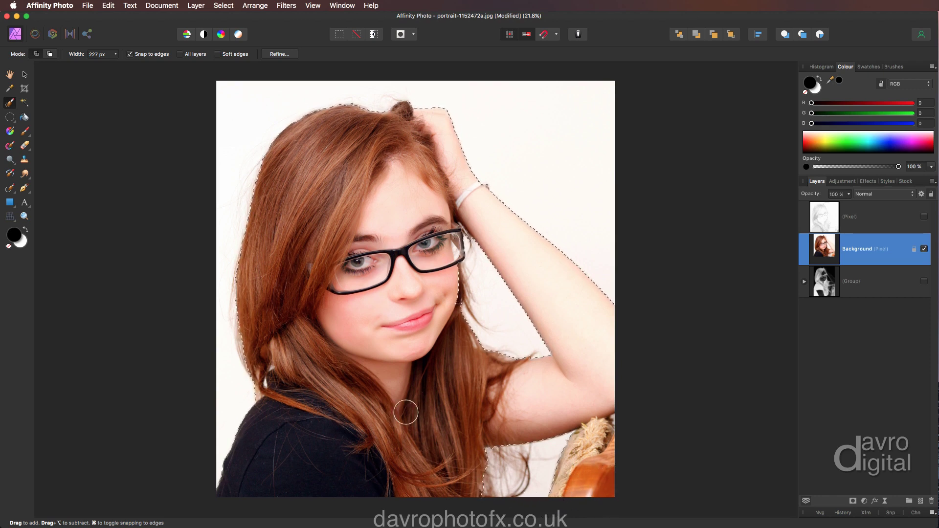
# Refine the selection's hair edges around the head, glasses and arm in the Refine dialog.
pyautogui.click(280, 55)
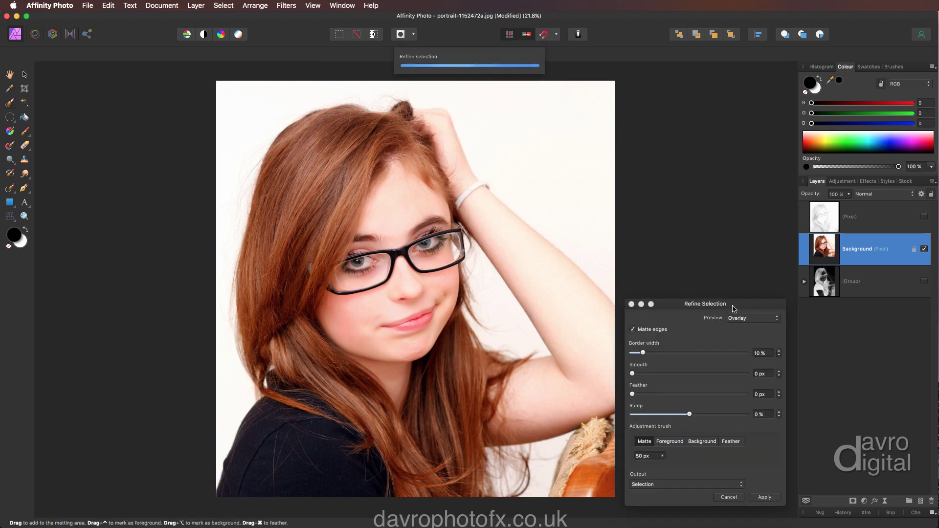
pyautogui.moveTo(734, 309); pyautogui.dragTo(729, 174)
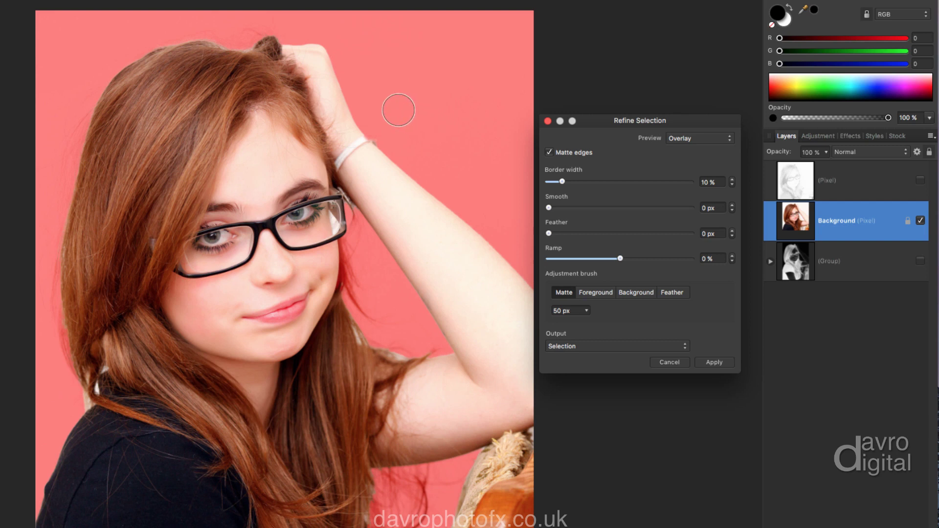
pyautogui.press('[')
pyautogui.moveTo(255, 30)
pyautogui.mouseDown()
pyautogui.moveTo(242, 40)
pyautogui.moveTo(140, 43)
pyautogui.moveTo(93, 91)
pyautogui.moveTo(61, 192)
pyautogui.moveTo(55, 297)
pyautogui.moveTo(72, 364)
pyautogui.moveTo(86, 395)
pyautogui.moveTo(96, 373)
pyautogui.moveTo(96, 395)
pyautogui.mouseUp()
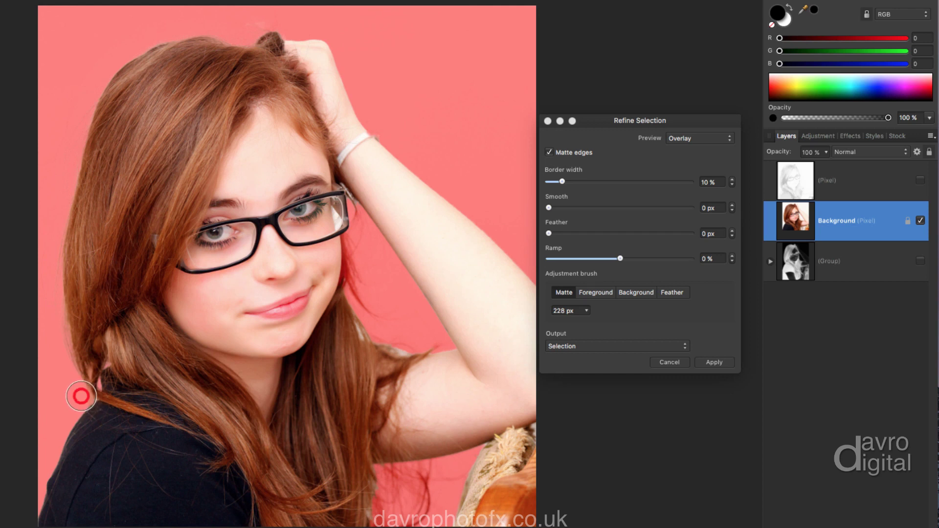
pyautogui.moveTo(81, 397)
pyautogui.mouseDown()
pyautogui.moveTo(58, 298)
pyautogui.moveTo(59, 243)
pyautogui.moveTo(65, 192)
pyautogui.moveTo(105, 81)
pyautogui.moveTo(127, 56)
pyautogui.moveTo(189, 33)
pyautogui.moveTo(226, 42)
pyautogui.moveTo(271, 25)
pyautogui.moveTo(257, 28)
pyautogui.moveTo(270, 47)
pyautogui.mouseUp()
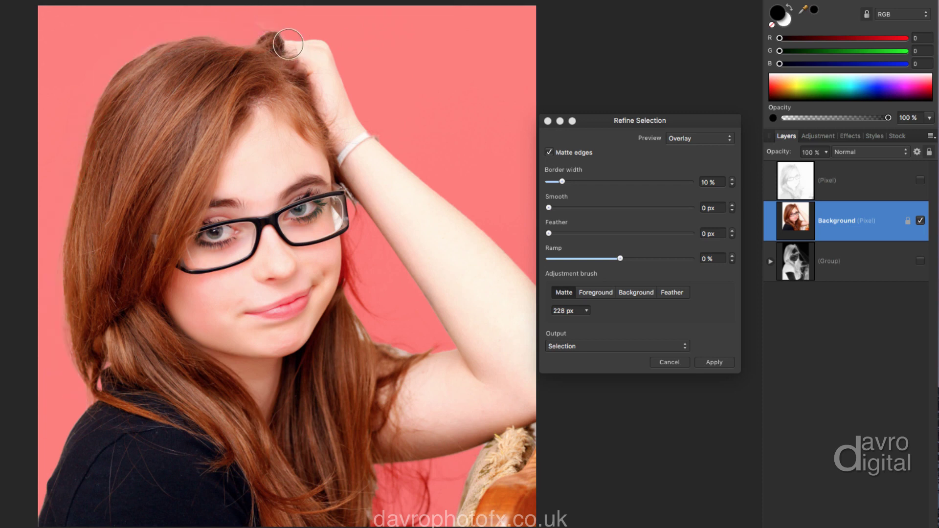
pyautogui.moveTo(284, 39)
pyautogui.mouseDown()
pyautogui.moveTo(334, 44)
pyautogui.moveTo(370, 124)
pyautogui.mouseUp()
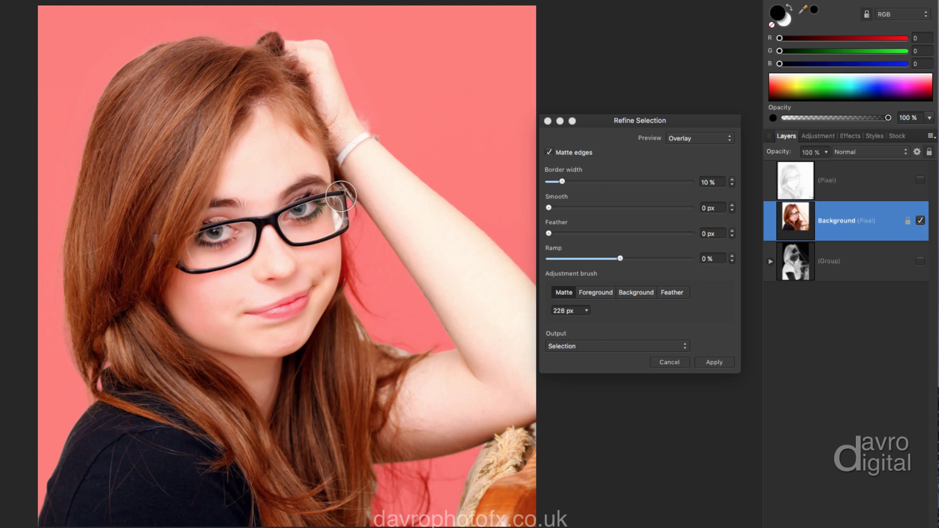
pyautogui.moveTo(335, 180)
pyautogui.mouseDown()
pyautogui.moveTo(351, 217)
pyautogui.moveTo(357, 205)
pyautogui.moveTo(343, 224)
pyautogui.moveTo(355, 291)
pyautogui.moveTo(365, 314)
pyautogui.moveTo(385, 317)
pyautogui.moveTo(366, 328)
pyautogui.moveTo(367, 340)
pyautogui.moveTo(446, 348)
pyautogui.mouseUp()
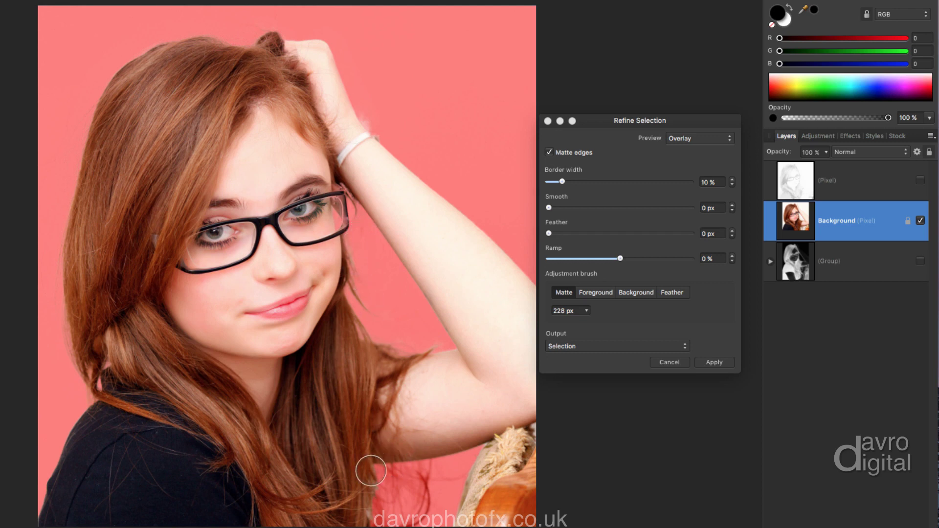
pyautogui.moveTo(375, 473)
pyautogui.mouseDown()
pyautogui.moveTo(368, 523)
pyautogui.moveTo(407, 519)
pyautogui.moveTo(427, 468)
pyautogui.moveTo(386, 471)
pyautogui.moveTo(385, 490)
pyautogui.moveTo(412, 493)
pyautogui.moveTo(395, 491)
pyautogui.moveTo(461, 464)
pyautogui.moveTo(429, 485)
pyautogui.mouseUp()
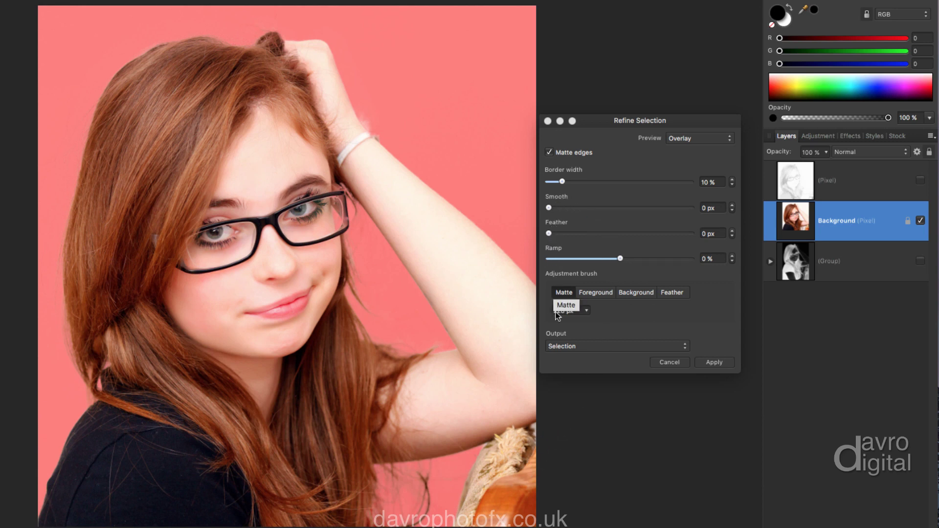
# Output the refined selection to a new layer and apply it.
pyautogui.click(565, 346)
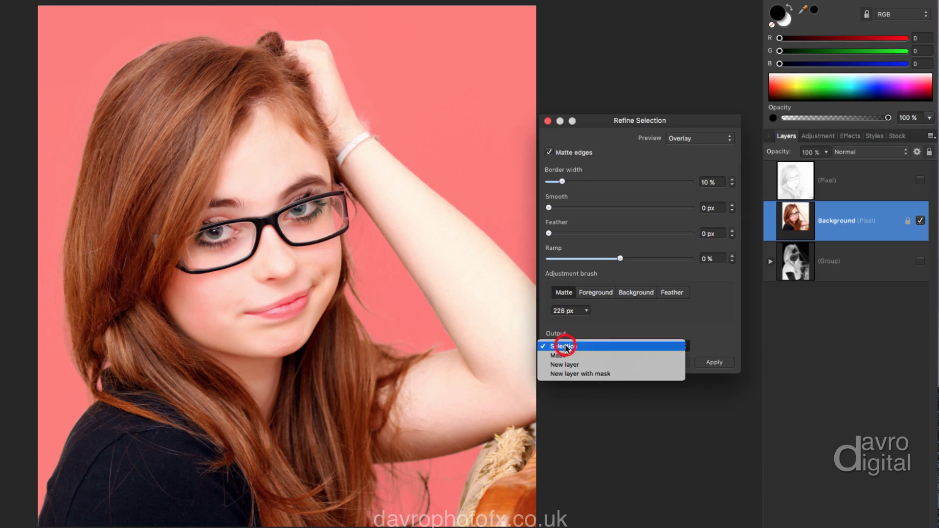
pyautogui.click(566, 365)
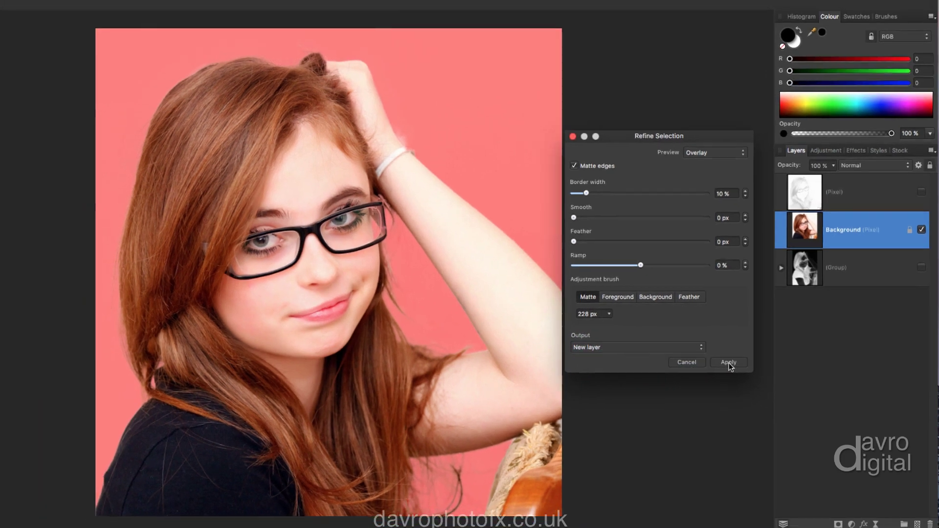
pyautogui.click(714, 363)
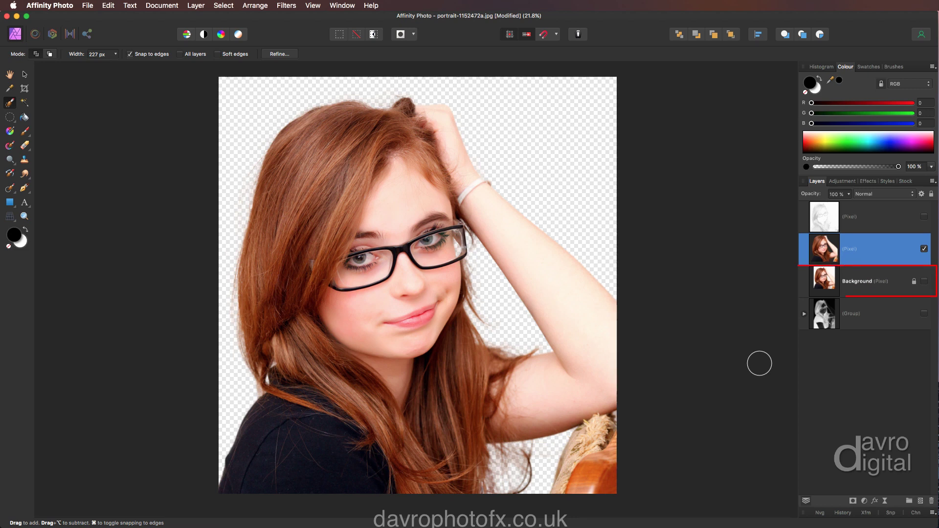
# Draw a pale cyan rectangle covering the whole canvas just above the Background layer.
pyautogui.click(860, 289)
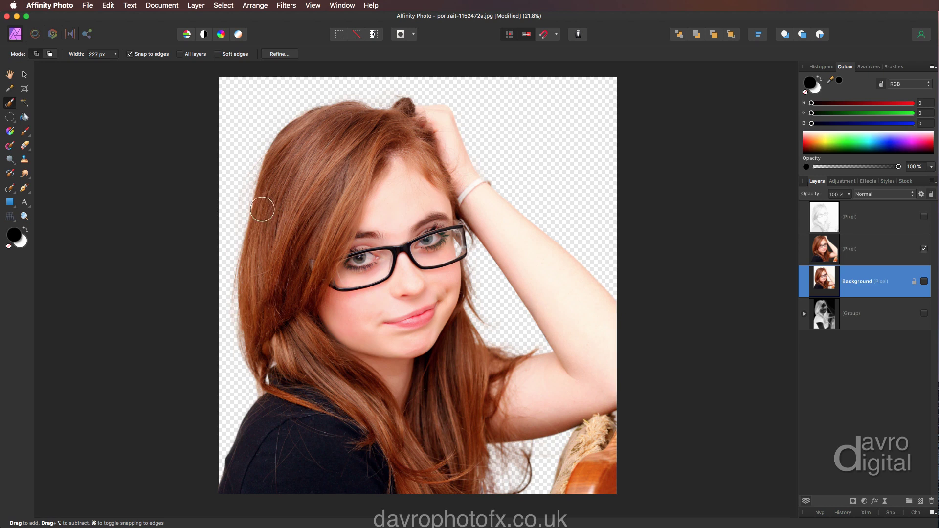
pyautogui.click(10, 203)
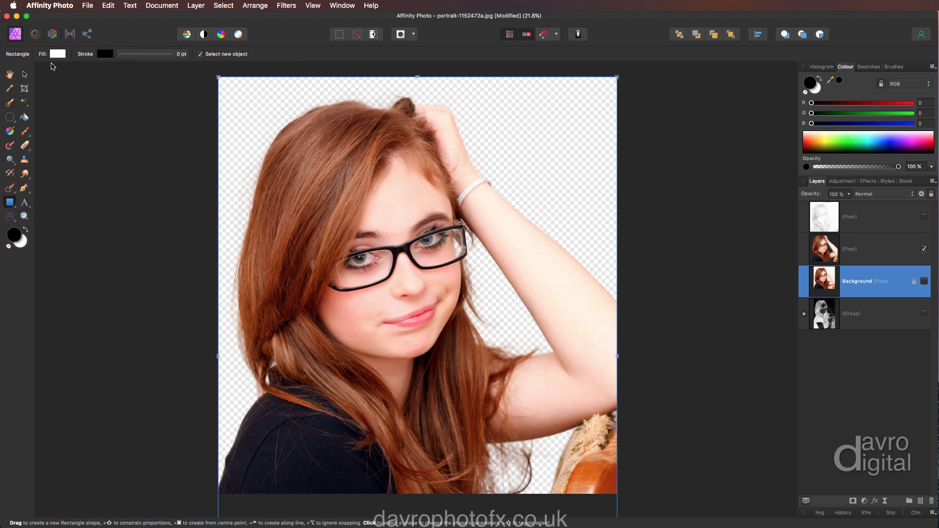
pyautogui.click(56, 54)
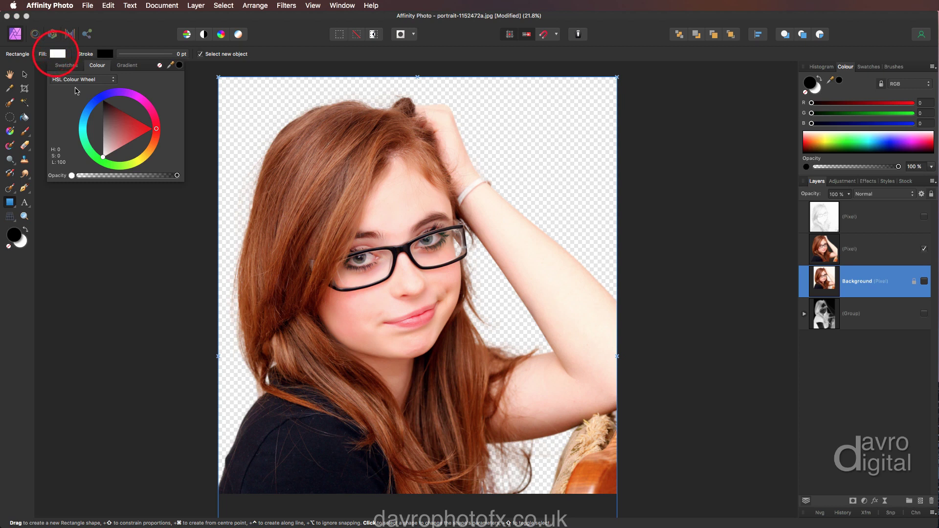
pyautogui.click(85, 125)
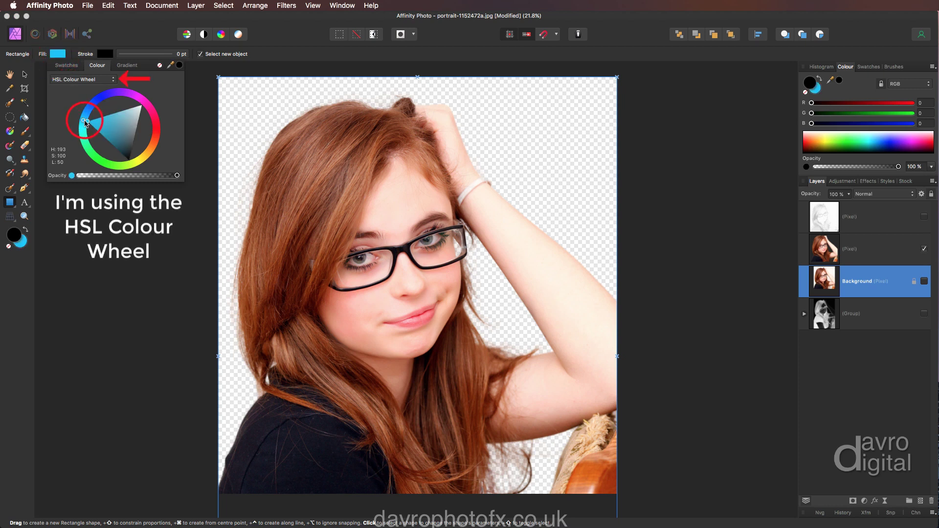
pyautogui.click(116, 115)
pyautogui.moveTo(118, 115); pyautogui.dragTo(120, 113)
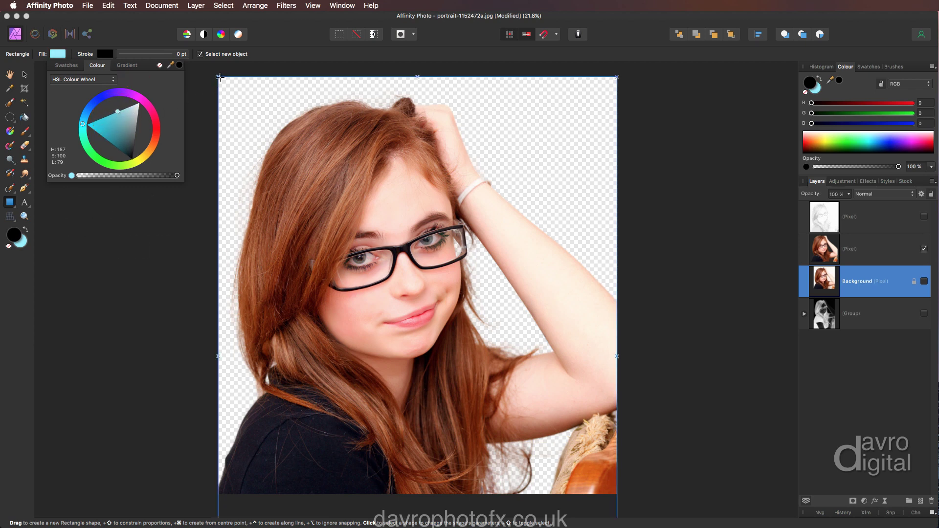
pyautogui.click(219, 77)
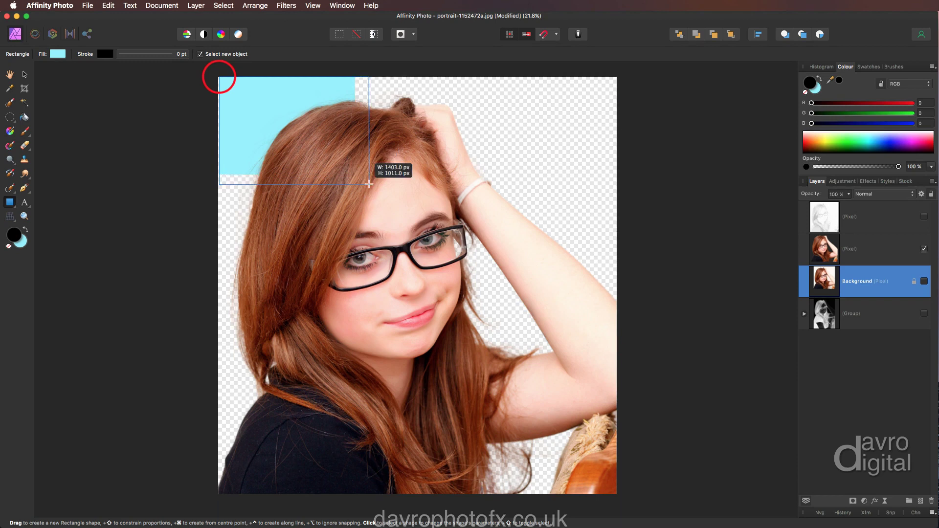
pyautogui.moveTo(369, 184)
pyautogui.mouseDown()
pyautogui.moveTo(512, 294)
pyautogui.moveTo(582, 368)
pyautogui.moveTo(615, 449)
pyautogui.moveTo(617, 493)
pyautogui.mouseUp()
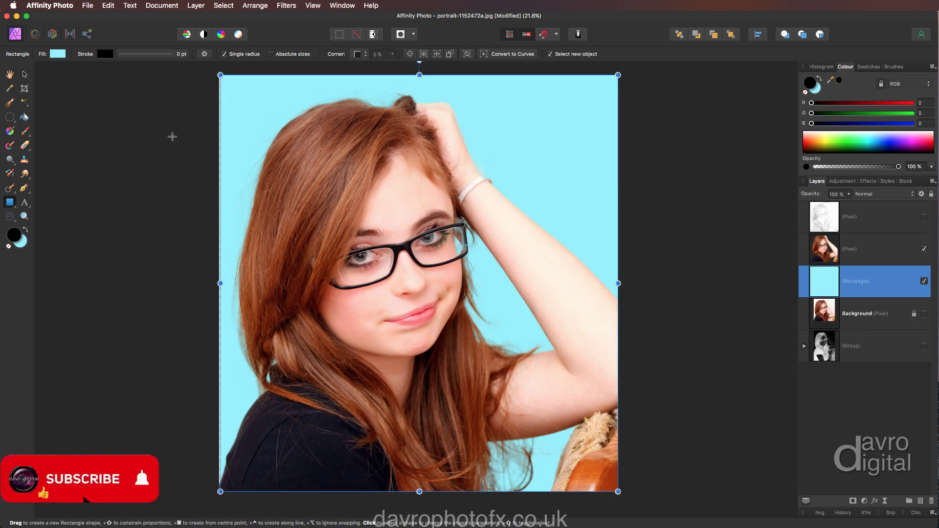
# Give the cyan rectangle a 95 pt white stroke and align its left edge with the canvas.
pyautogui.click(101, 54)
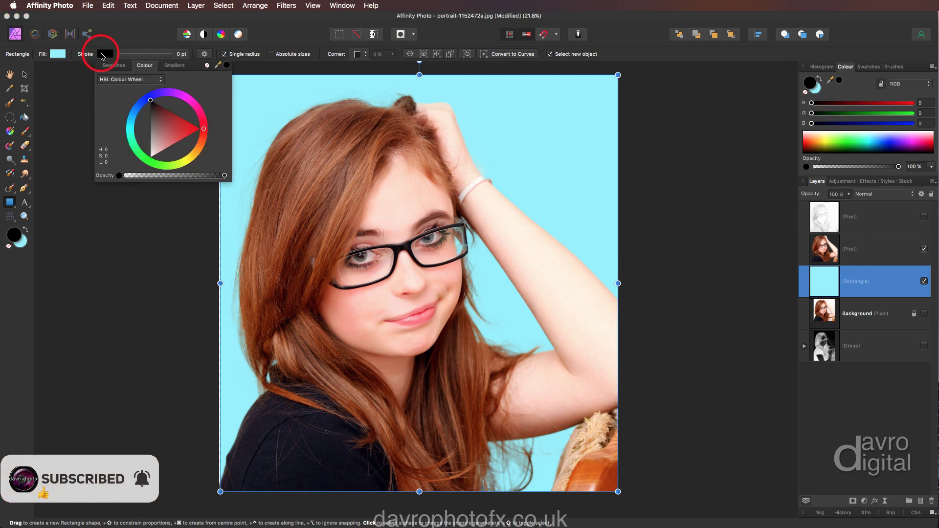
pyautogui.click(152, 155)
pyautogui.moveTo(152, 155); pyautogui.dragTo(152, 157)
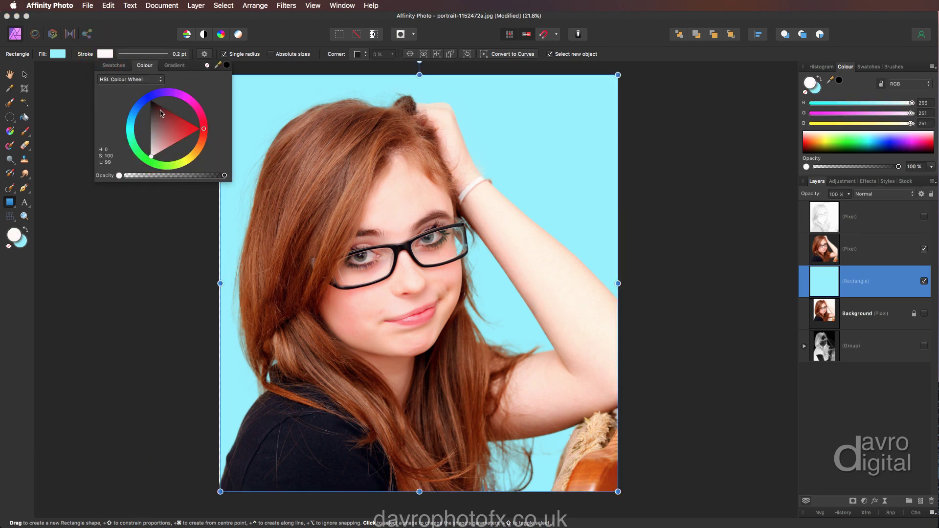
pyautogui.click(180, 55)
pyautogui.click(180, 55)
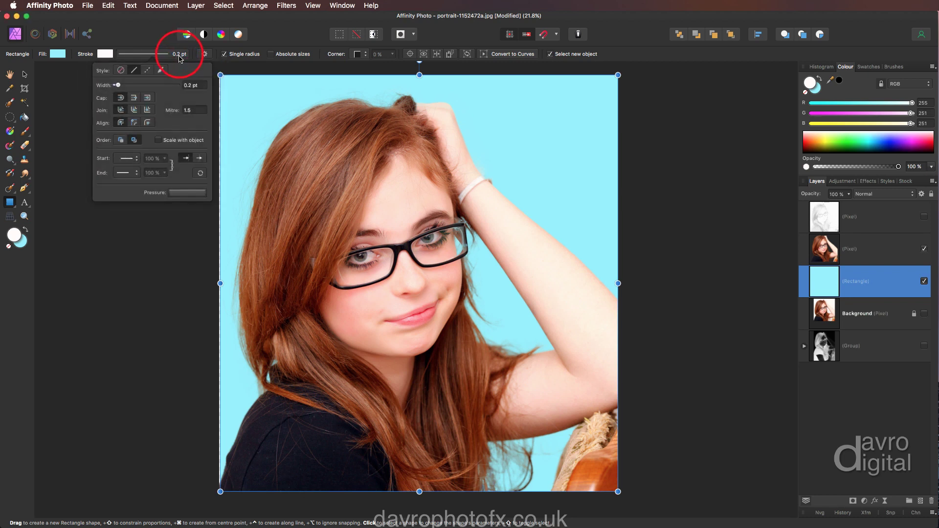
pyautogui.moveTo(119, 86); pyautogui.dragTo(180, 100)
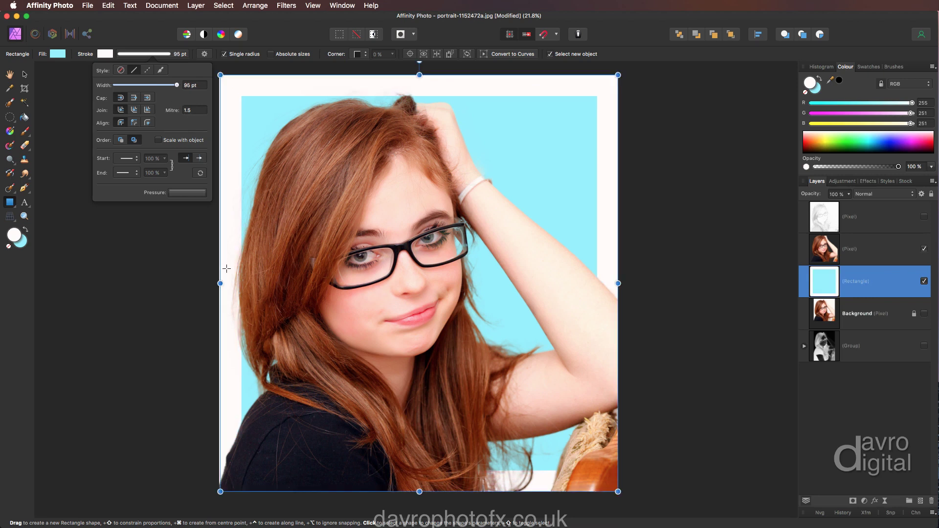
pyautogui.moveTo(220, 284); pyautogui.dragTo(219, 283)
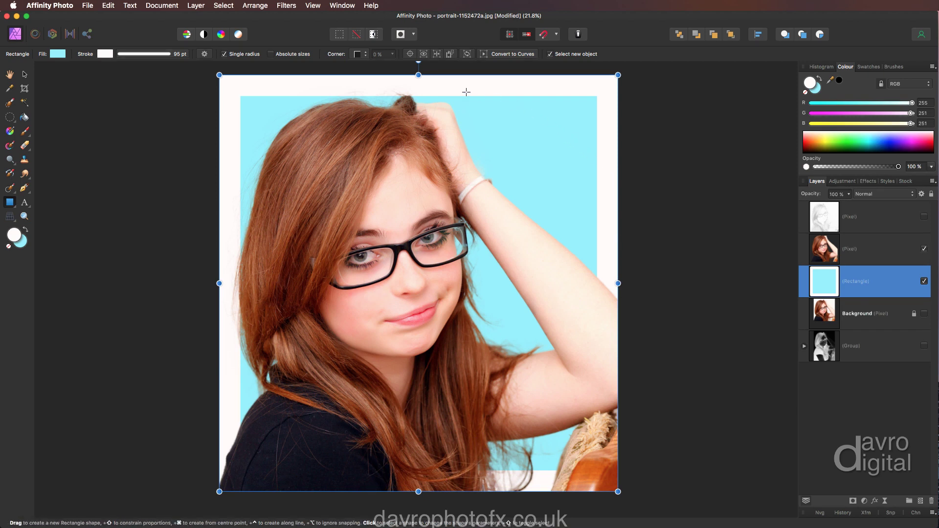
pyautogui.click(882, 252)
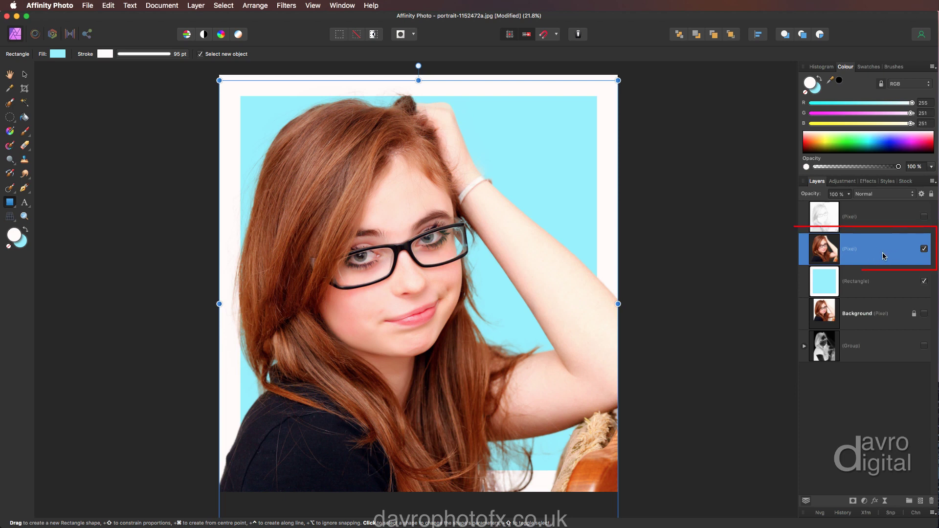
# Add a Posterise adjustment above the cut-out portrait set to 5 levels.
pyautogui.click(195, 6)
pyautogui.moveTo(212, 130)
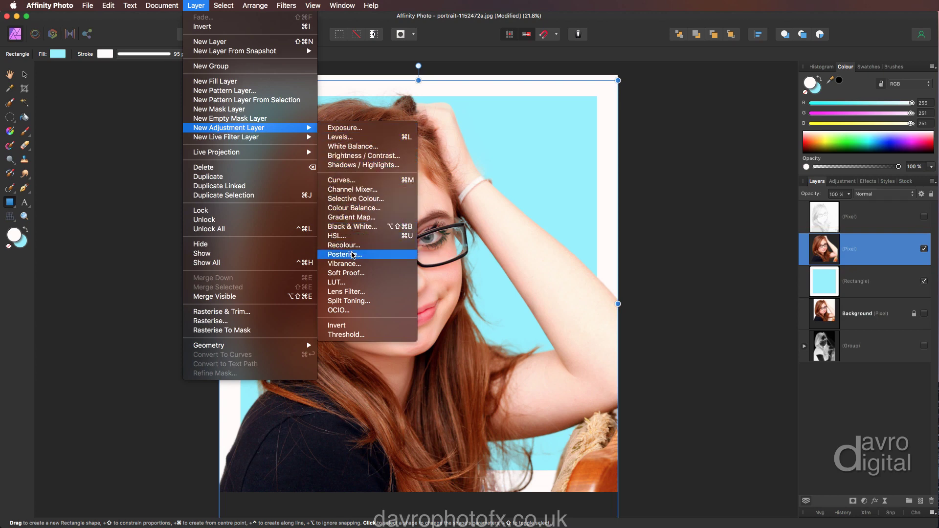
pyautogui.click(354, 255)
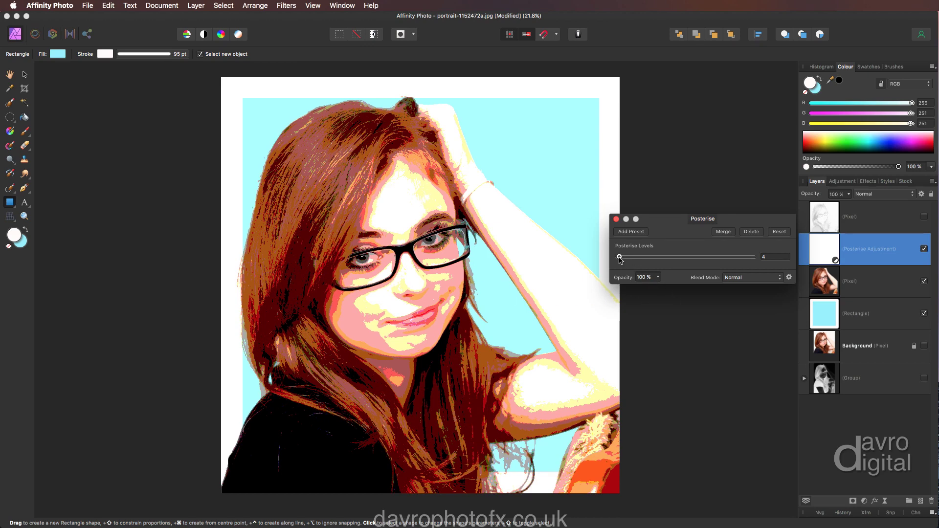
pyautogui.moveTo(620, 258); pyautogui.dragTo(620, 259)
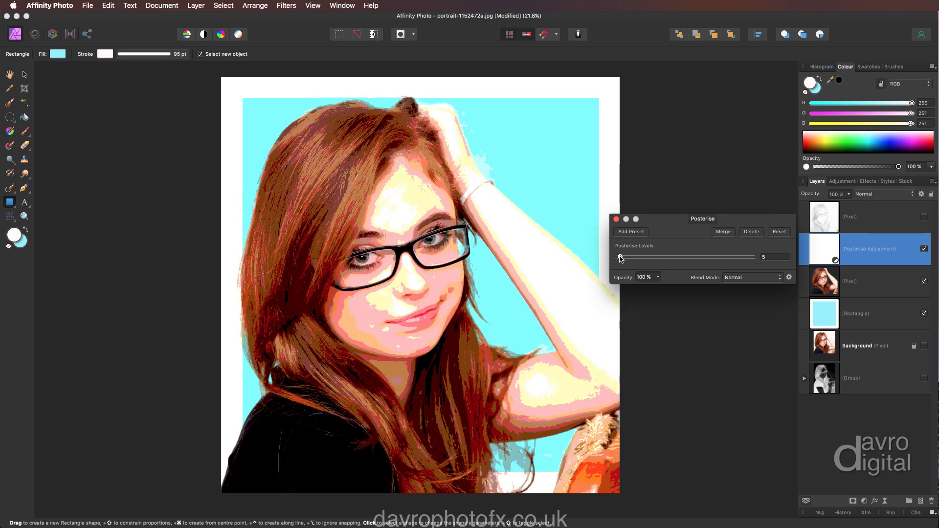
pyautogui.moveTo(620, 258); pyautogui.dragTo(620, 260)
pyautogui.click(617, 219)
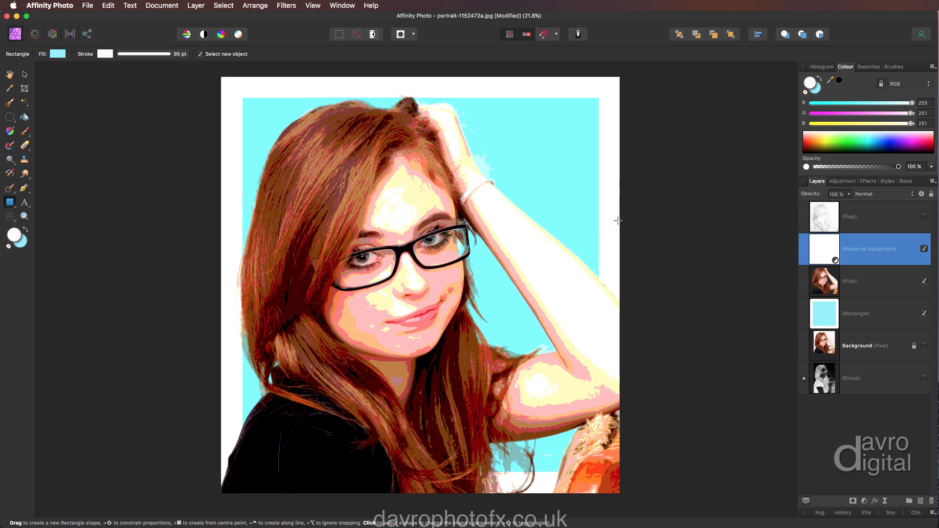
# Add a live Dust & Scratches filter above Posterise with a 30.4 px radius.
pyautogui.click(195, 5)
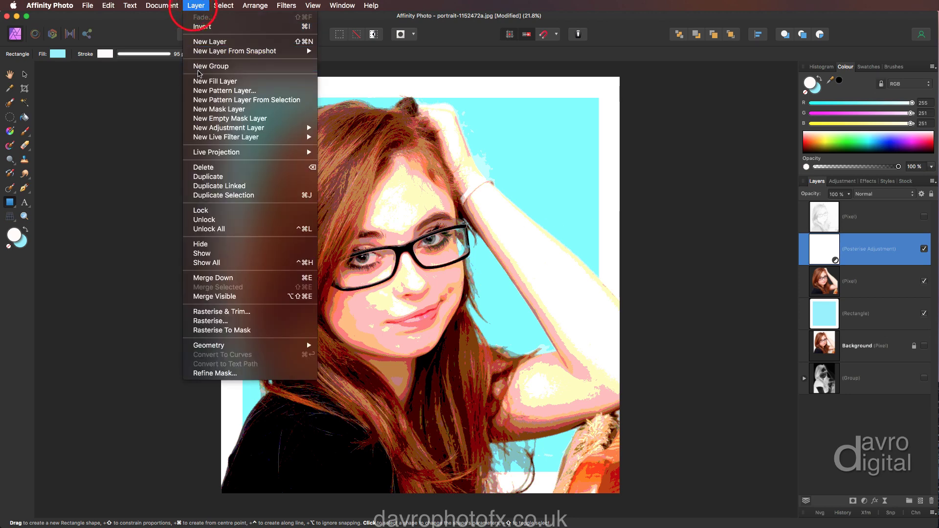
pyautogui.moveTo(200, 139)
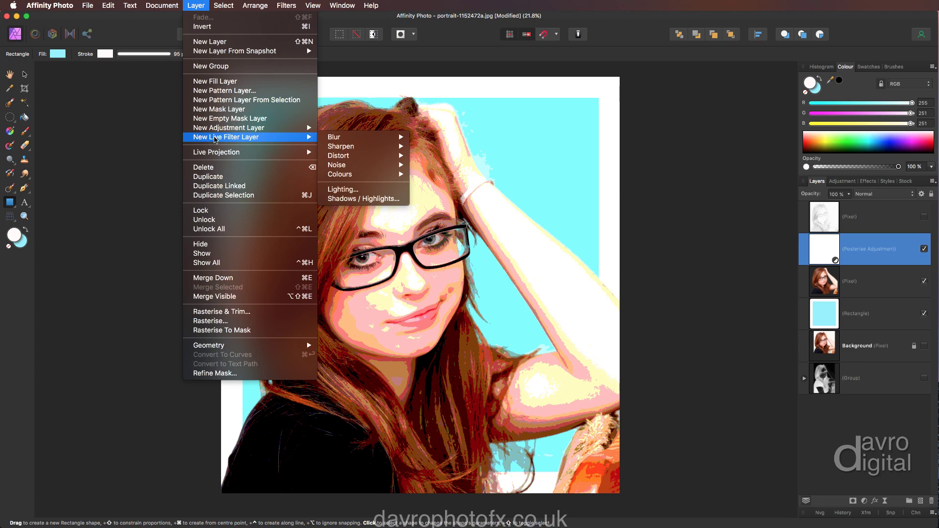
pyautogui.moveTo(344, 169)
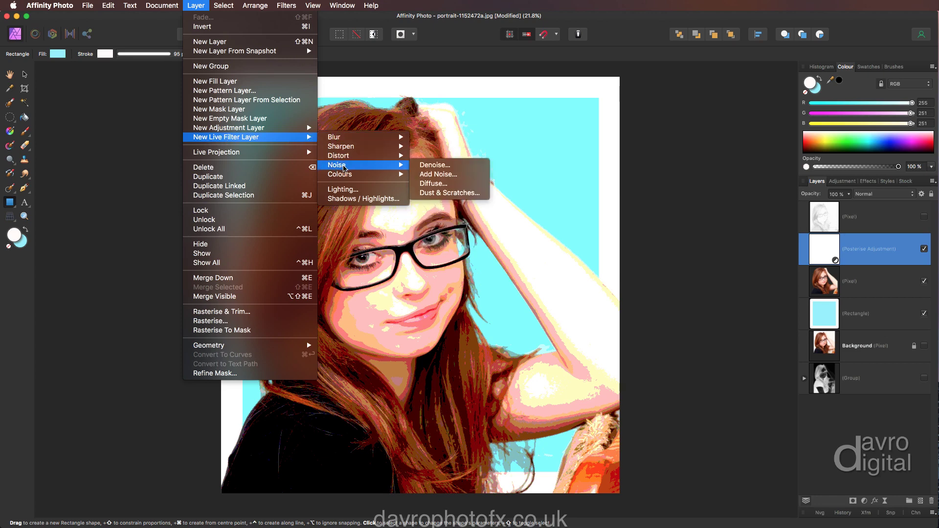
pyautogui.click(428, 192)
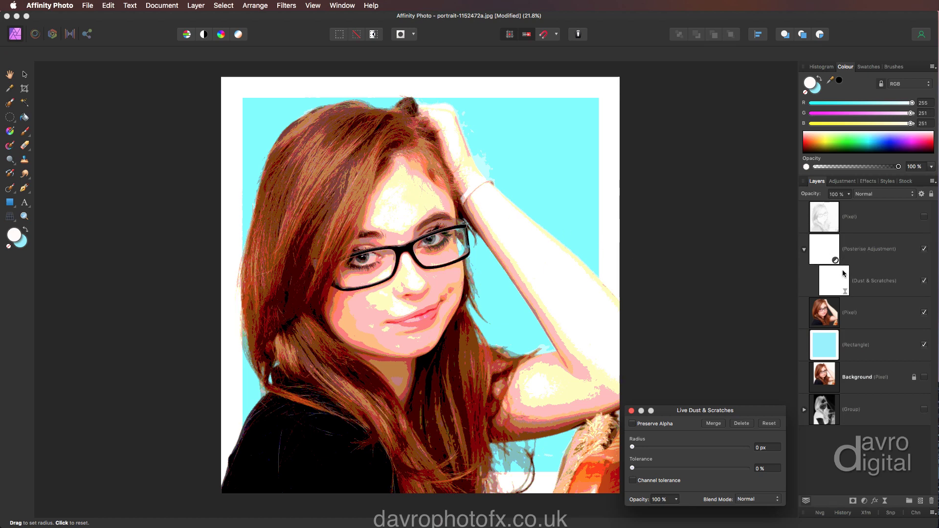
pyautogui.moveTo(834, 284); pyautogui.dragTo(856, 240)
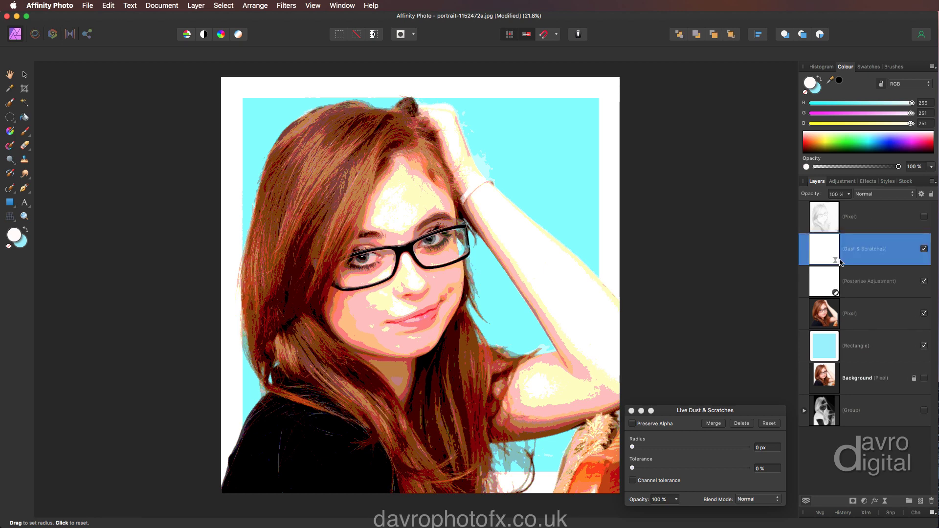
pyautogui.moveTo(713, 411); pyautogui.dragTo(715, 219)
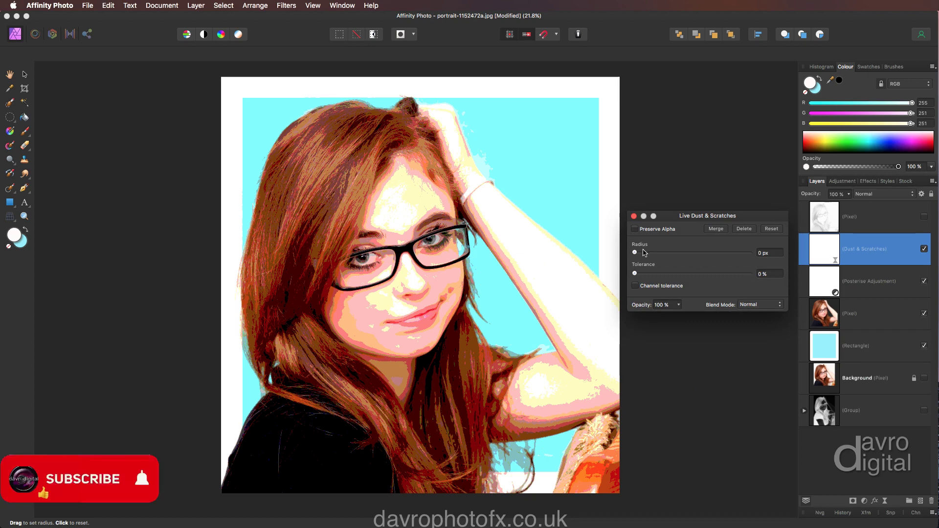
pyautogui.moveTo(635, 254); pyautogui.dragTo(671, 258)
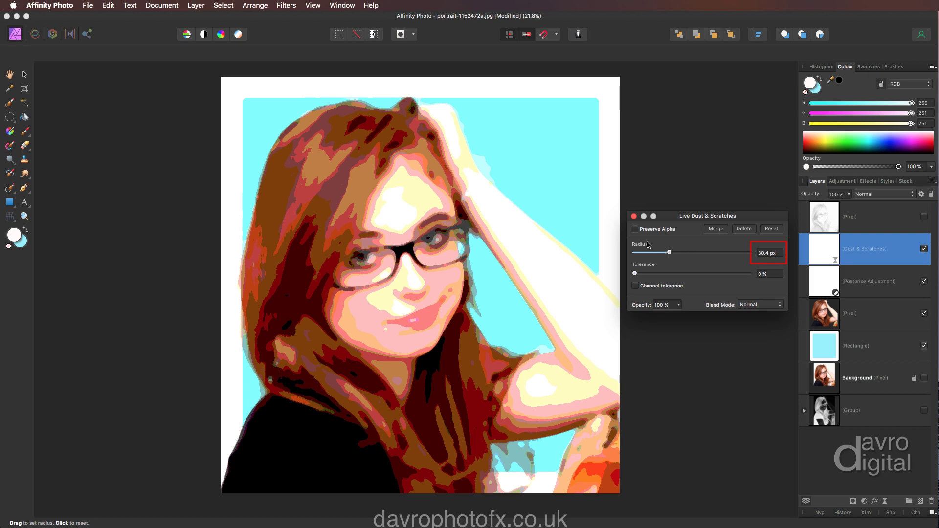
pyautogui.click(634, 217)
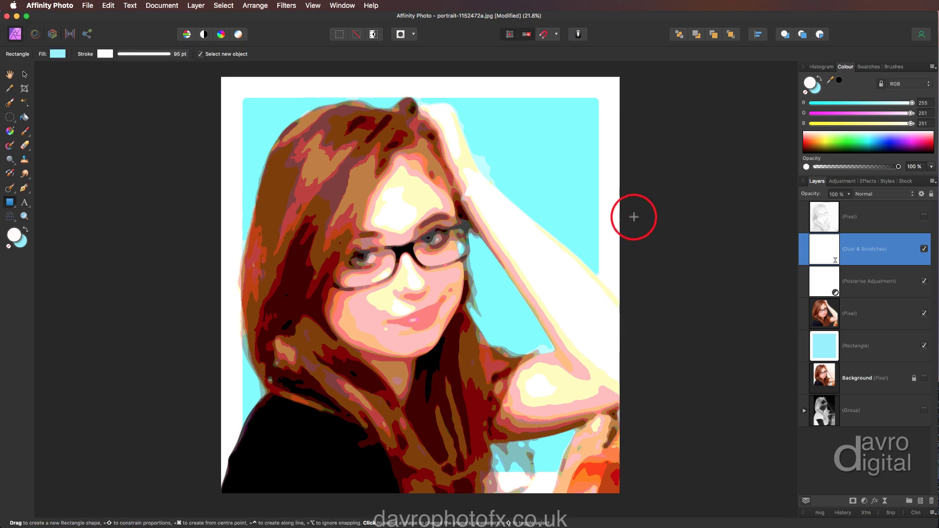
# Make the top pencil-sketch layer visible and set its blend mode to Linear Burn.
pyautogui.click(870, 223)
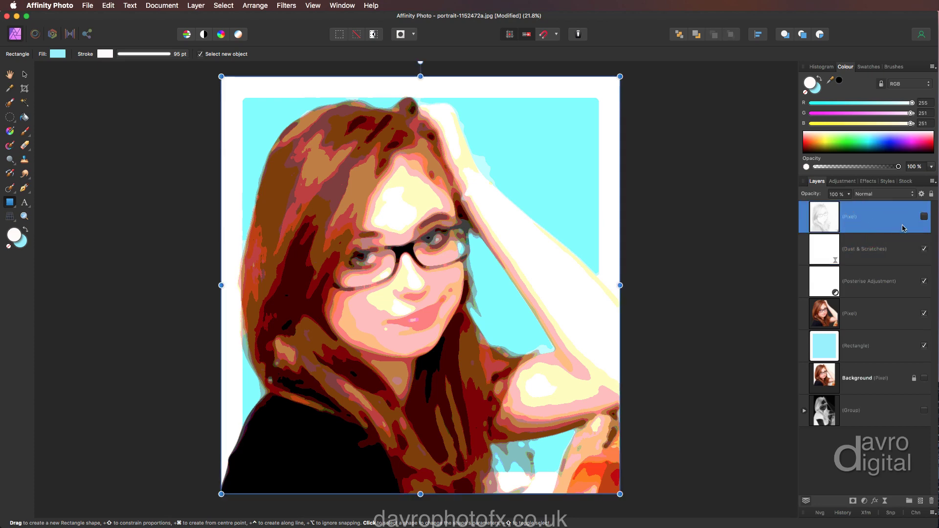
pyautogui.click(925, 217)
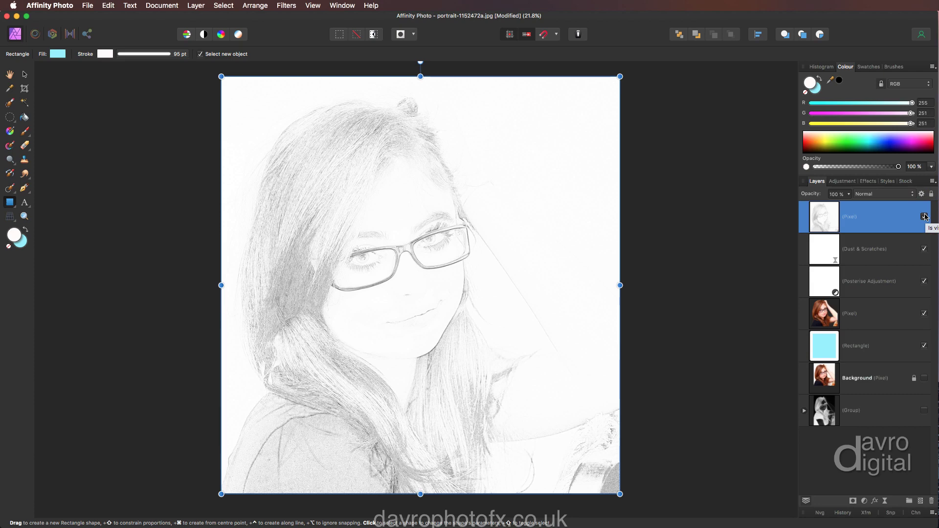
pyautogui.press('super+equal')
pyautogui.press('super+equal')
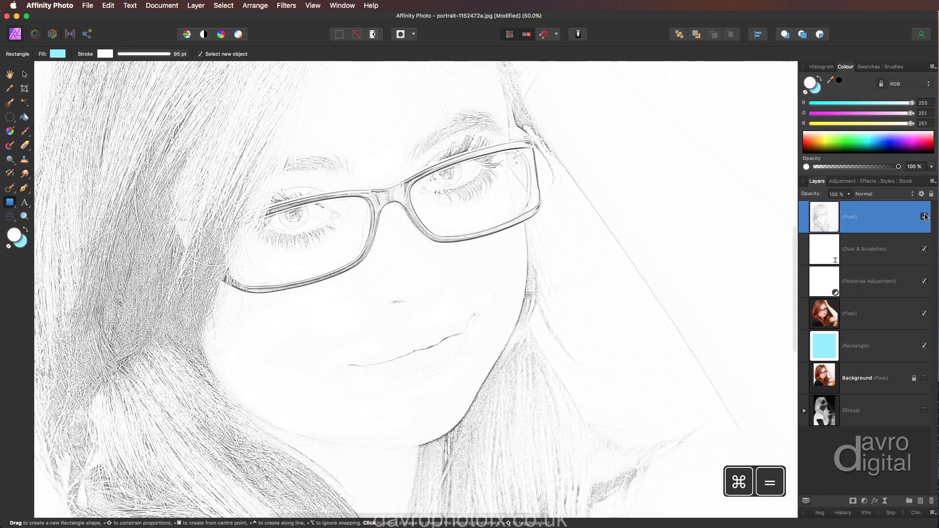
pyautogui.click(882, 196)
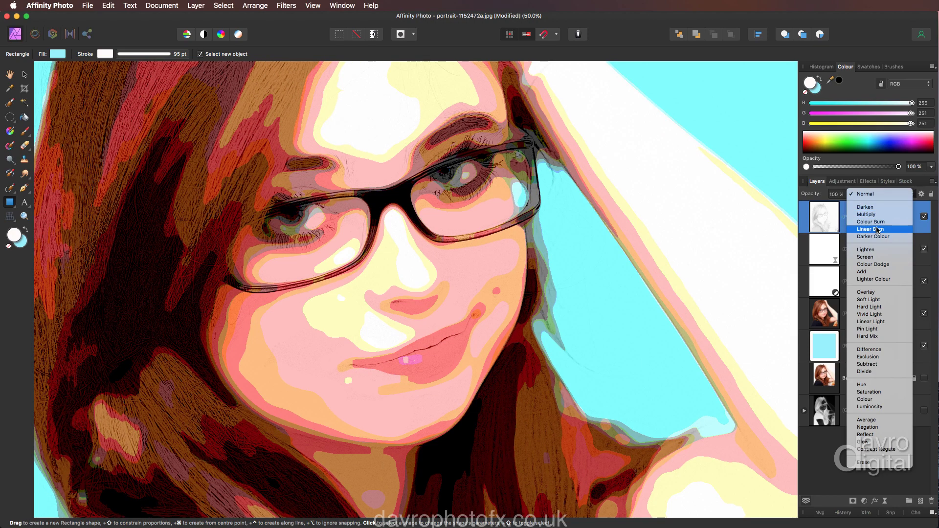
pyautogui.click(877, 229)
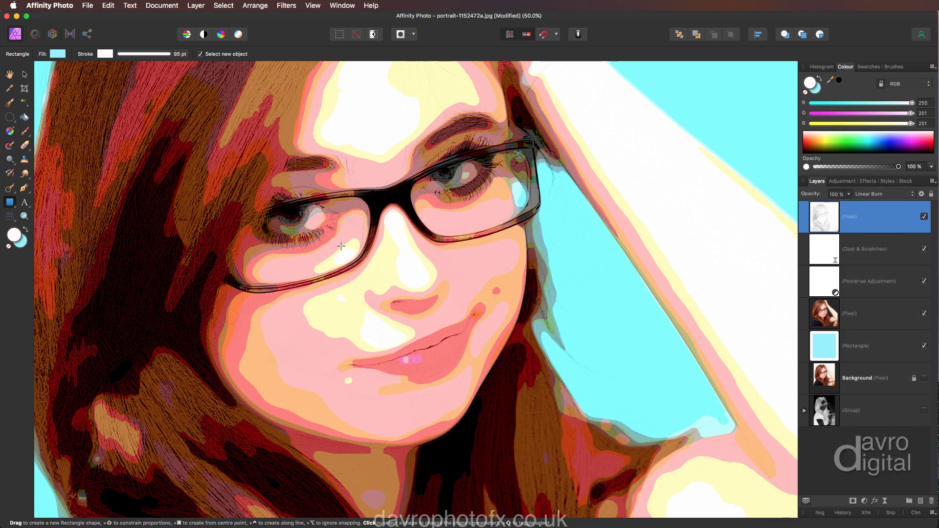
pyautogui.press('space')
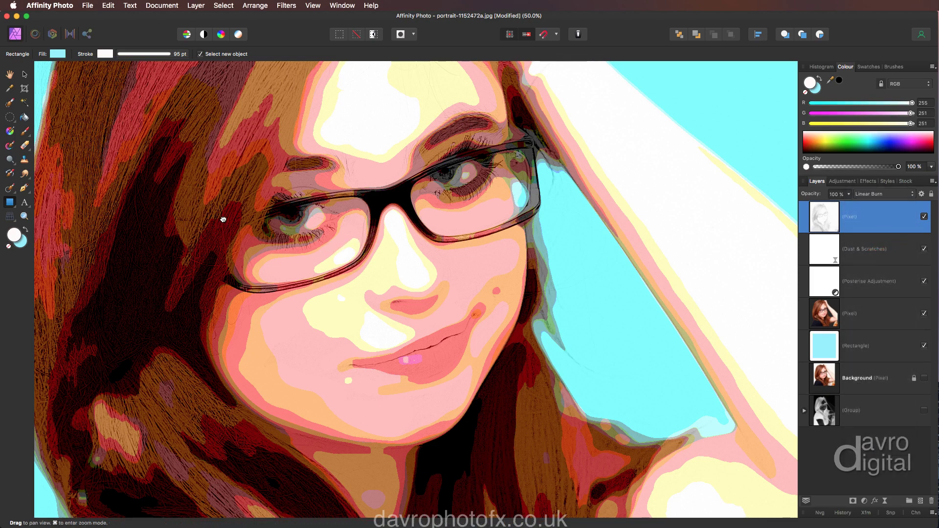
pyautogui.moveTo(223, 219); pyautogui.dragTo(269, 356)
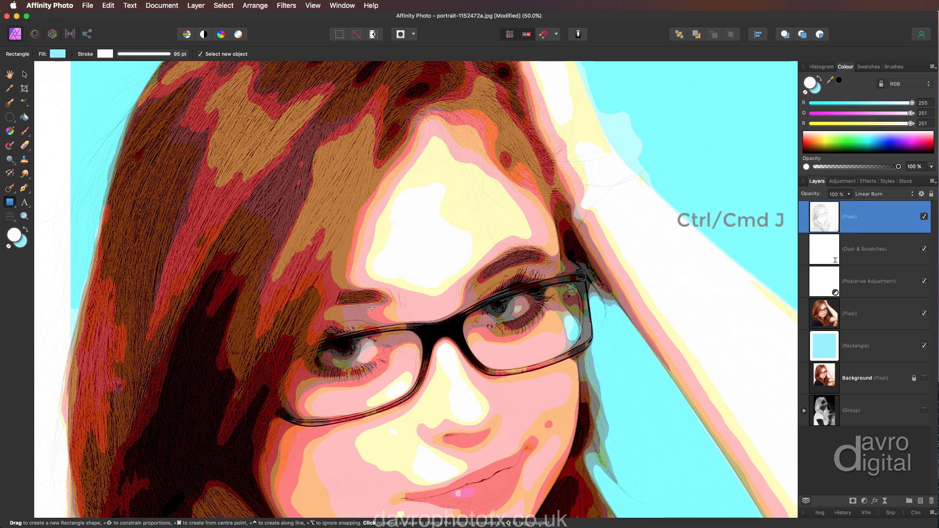
# Duplicate the pencil-sketch layer twice, making three sketch copies.
pyautogui.press('super+j')
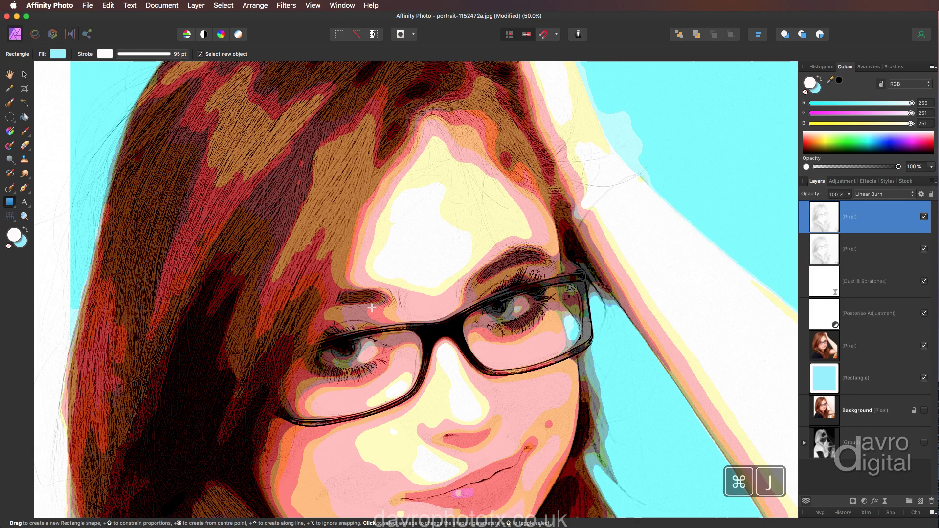
pyautogui.press('super+j')
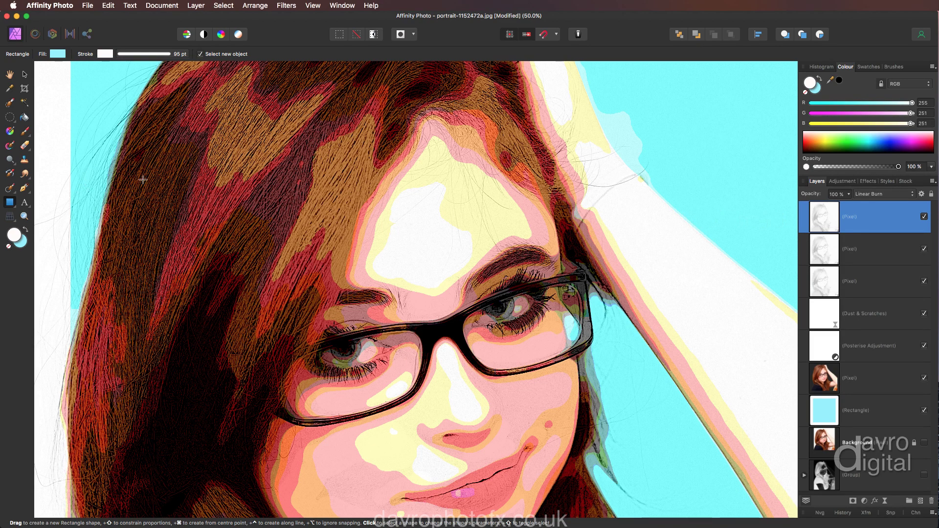
pyautogui.press('space')
pyautogui.moveTo(151, 165); pyautogui.dragTo(134, 237)
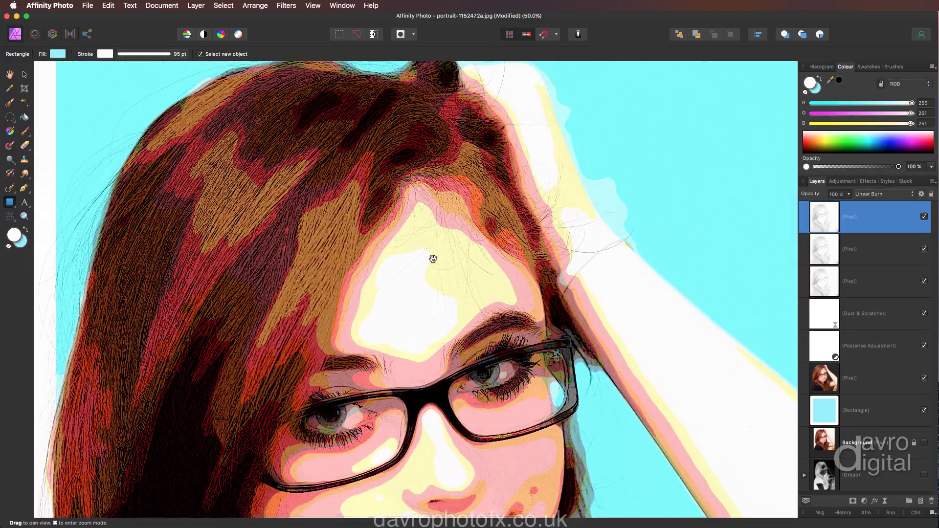
pyautogui.moveTo(426, 256); pyautogui.dragTo(440, 126)
pyautogui.moveTo(468, 176); pyautogui.dragTo(463, 130)
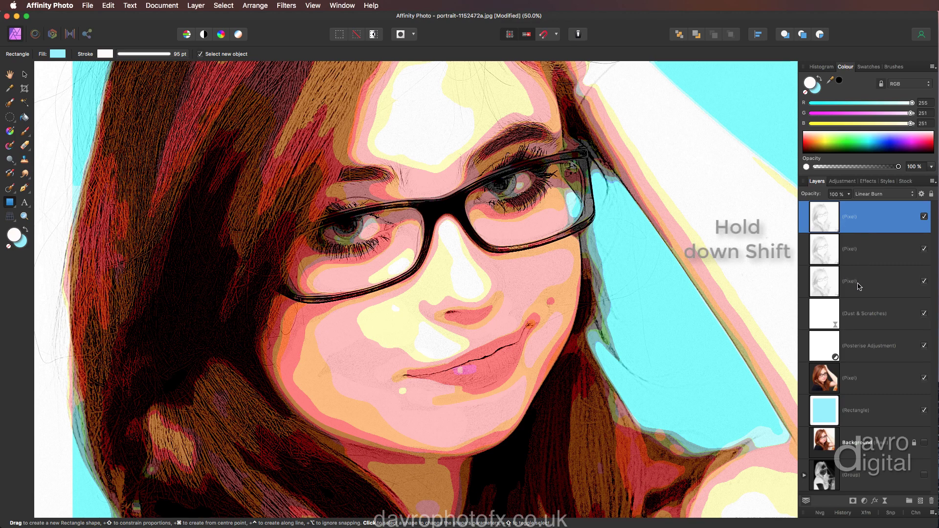
# Group the three sketch layers and name the group 'Sketch'.
pyautogui.keyDown('shift'); pyautogui.click(858, 285); pyautogui.keyUp('shift')
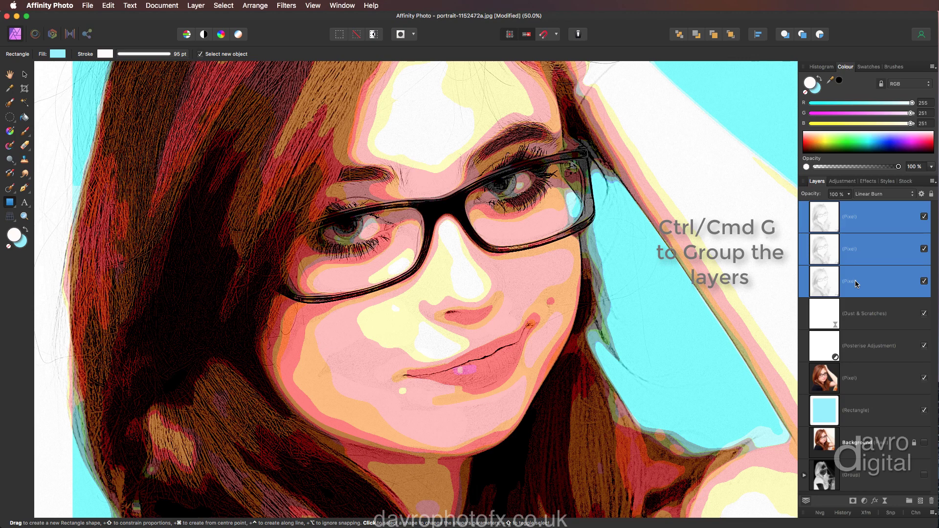
pyautogui.press('super+g')
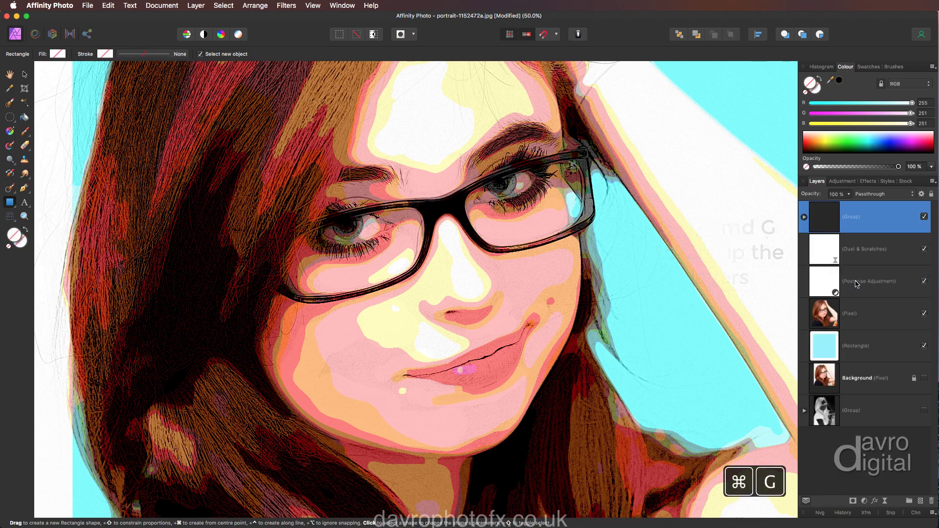
pyautogui.doubleClick(854, 217)
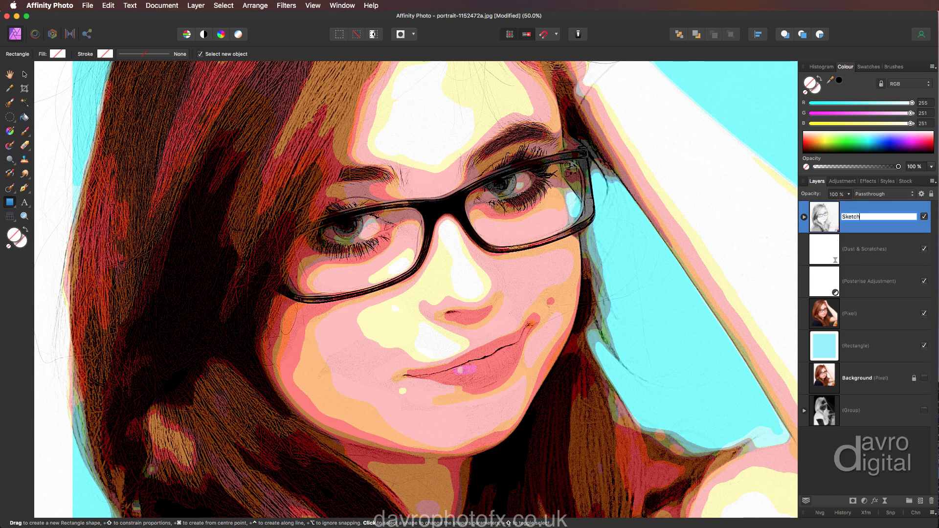
pyautogui.press('Return')
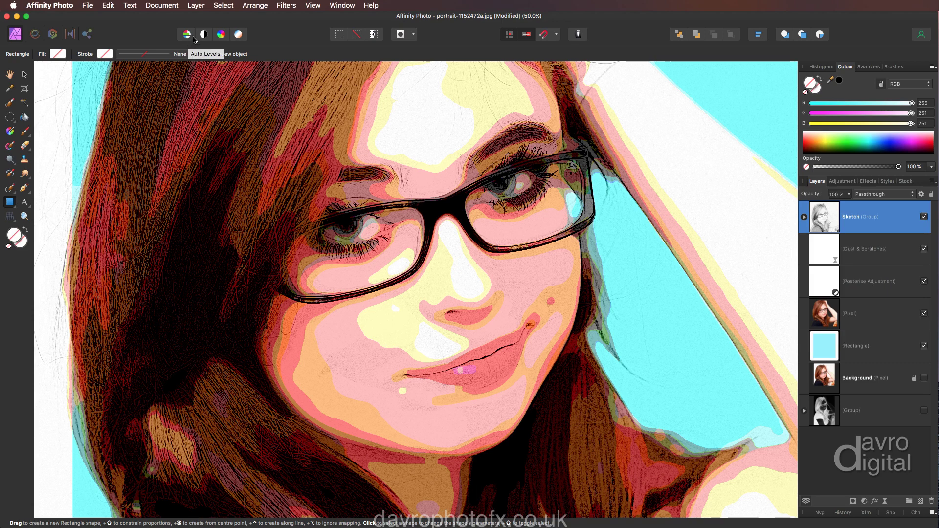
# Add a live Halftone filter layer above the Sketch group.
pyautogui.click(196, 6)
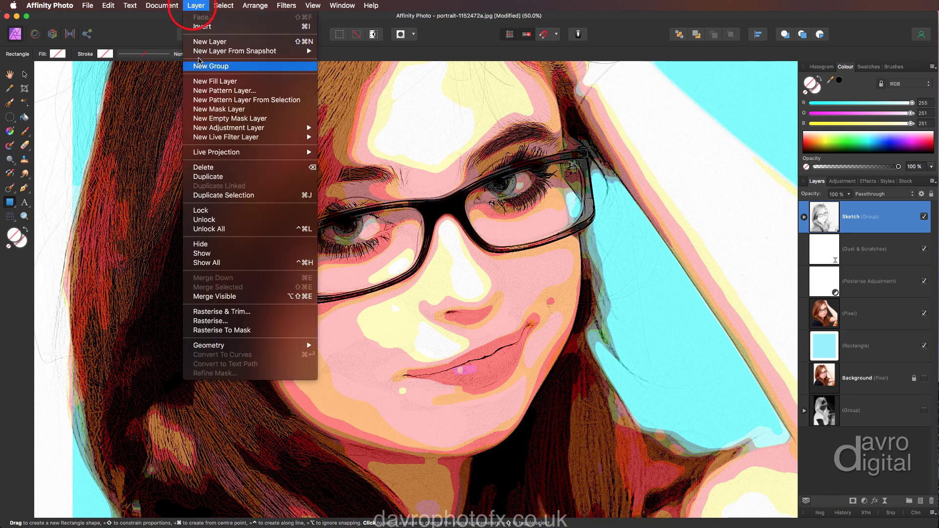
pyautogui.moveTo(202, 140)
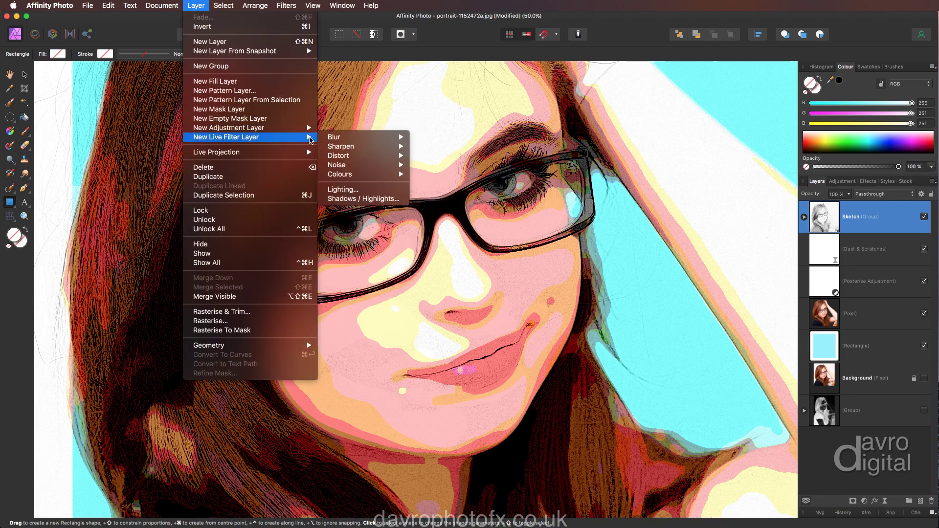
pyautogui.moveTo(341, 176)
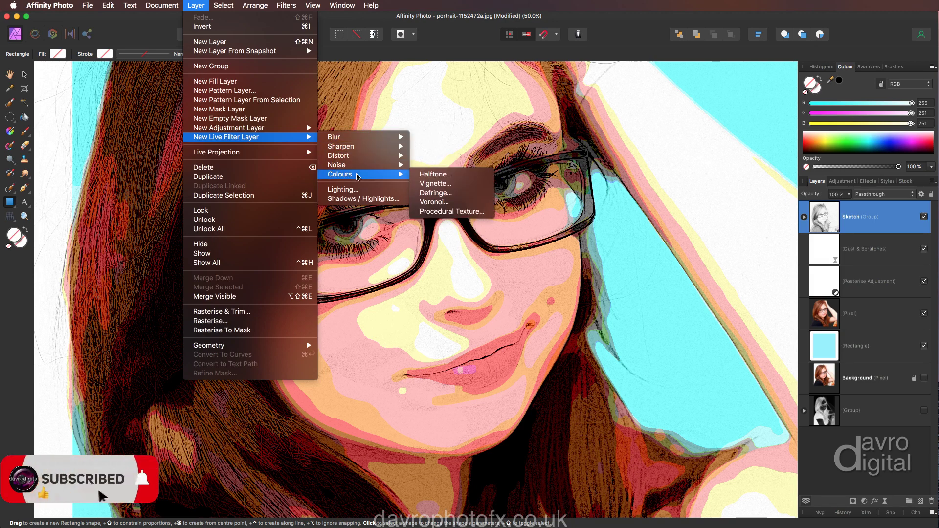
pyautogui.click(423, 178)
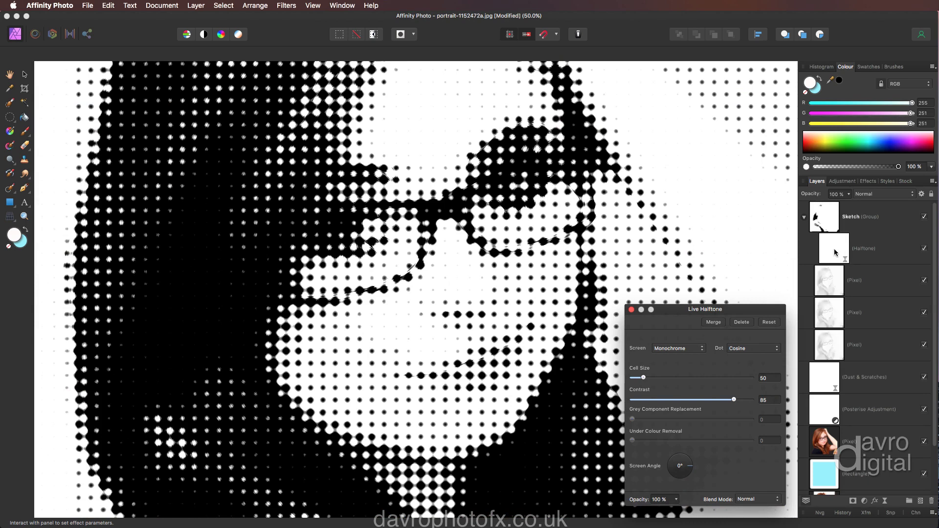
pyautogui.moveTo(835, 248)
pyautogui.mouseDown()
pyautogui.moveTo(855, 233)
pyautogui.moveTo(847, 200)
pyautogui.moveTo(855, 204)
pyautogui.mouseUp()
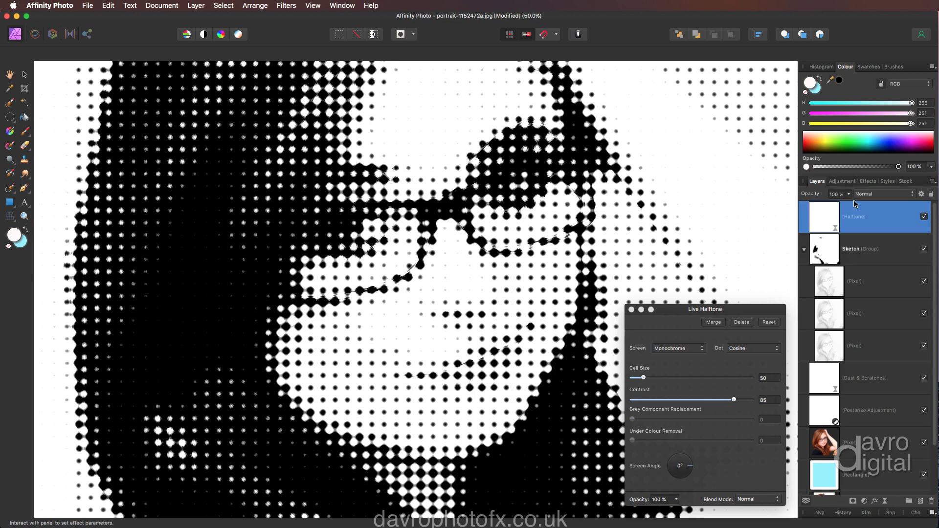
# Give the halftone a Colour screen type and Darken blend mode.
pyautogui.click(684, 348)
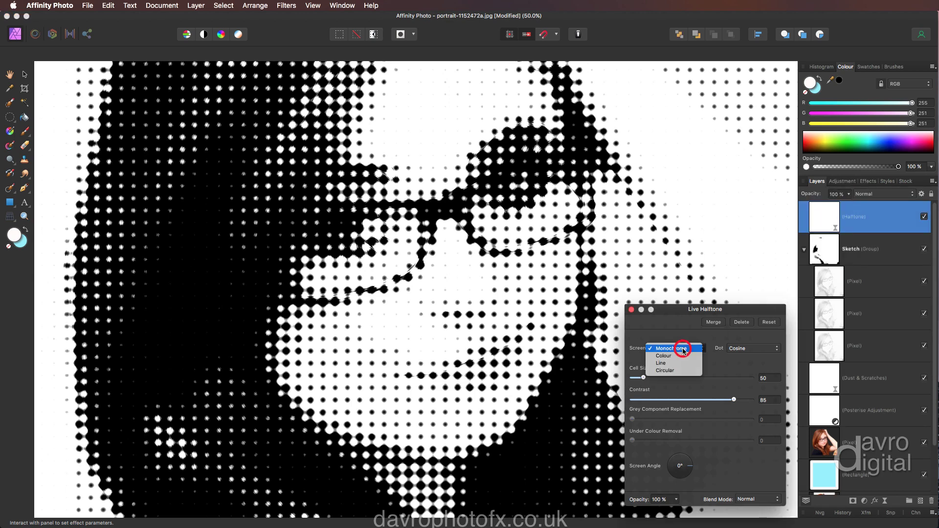
pyautogui.click(683, 356)
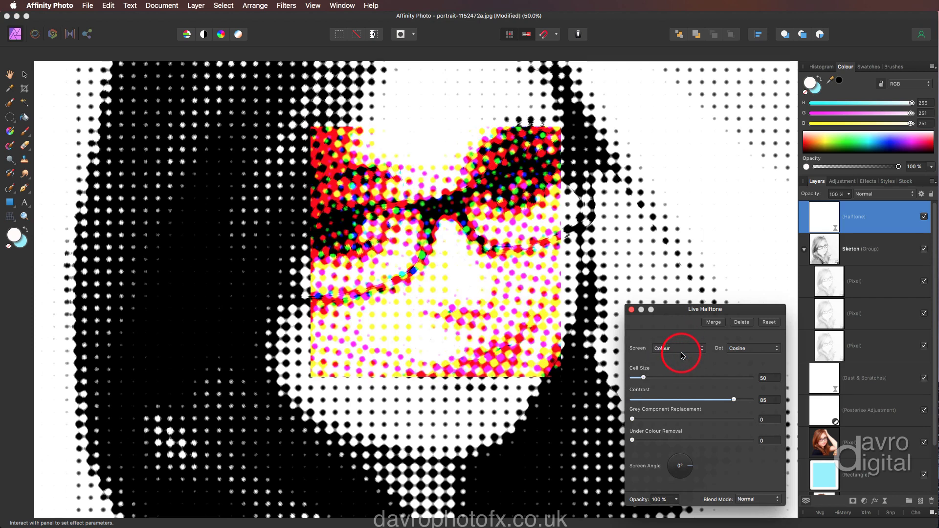
pyautogui.click(752, 499)
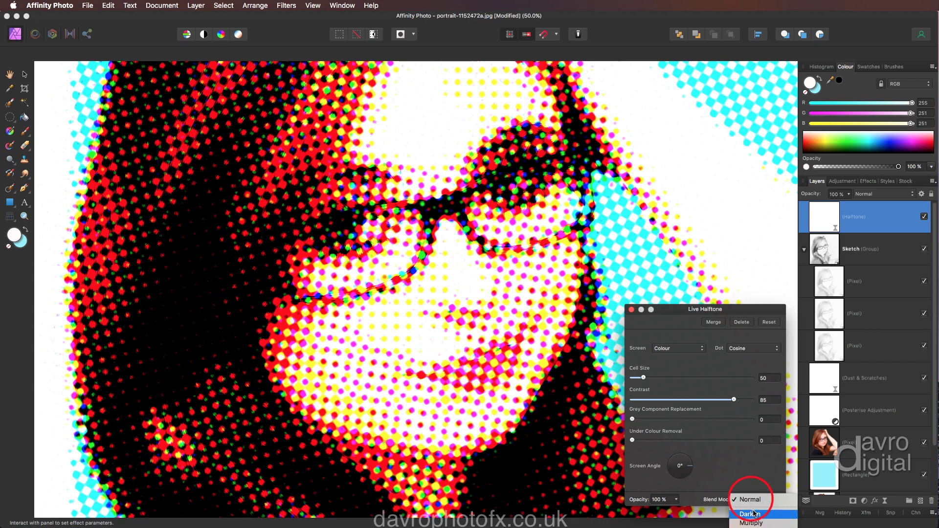
pyautogui.click(754, 517)
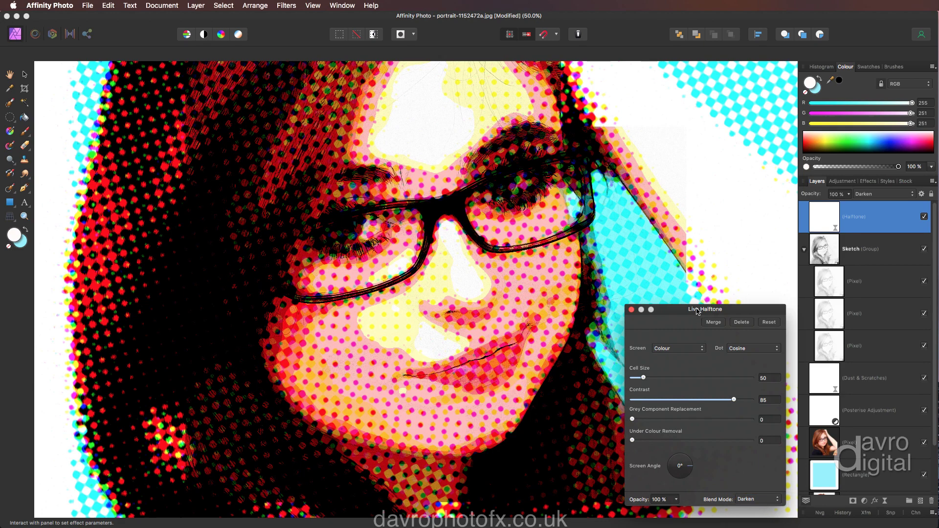
# Lower the halftone opacity to 16% and its cell size to about 16.9.
pyautogui.moveTo(696, 323); pyautogui.dragTo(715, 164)
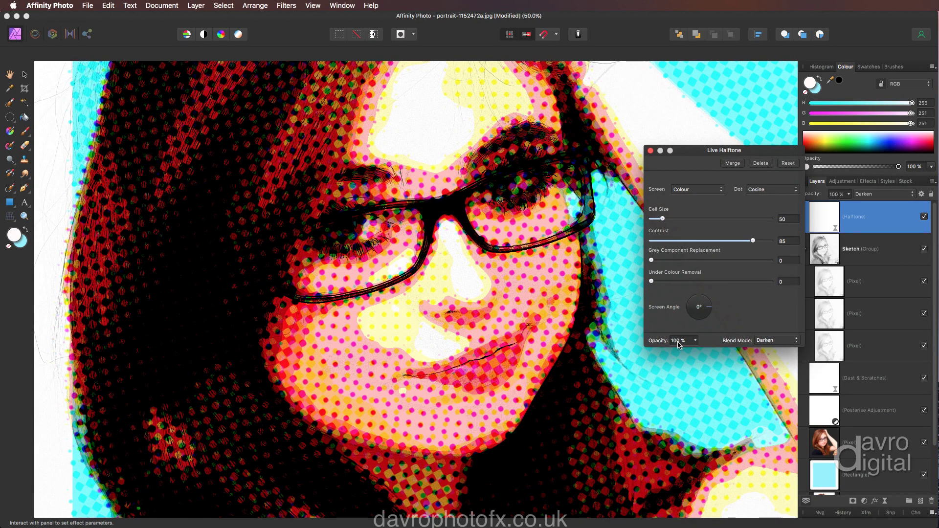
pyautogui.moveTo(697, 343); pyautogui.dragTo(627, 351)
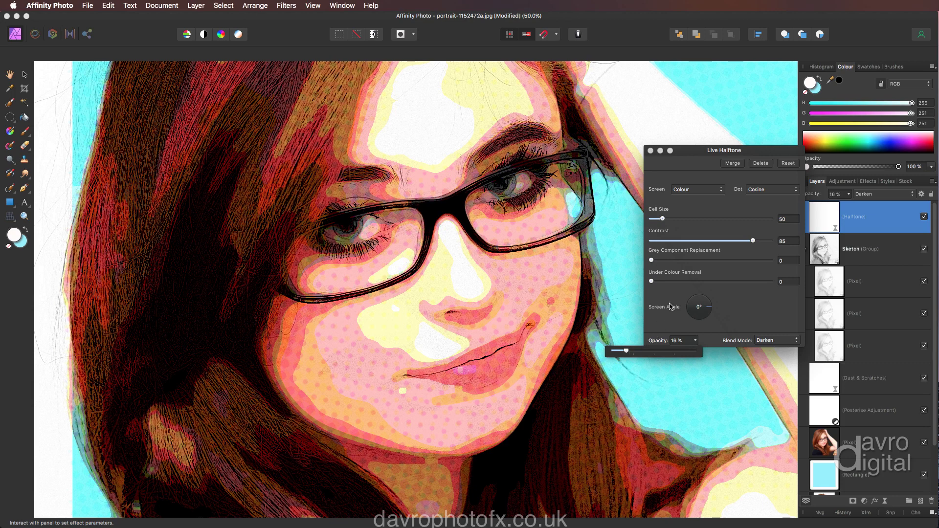
pyautogui.moveTo(665, 220); pyautogui.dragTo(656, 221)
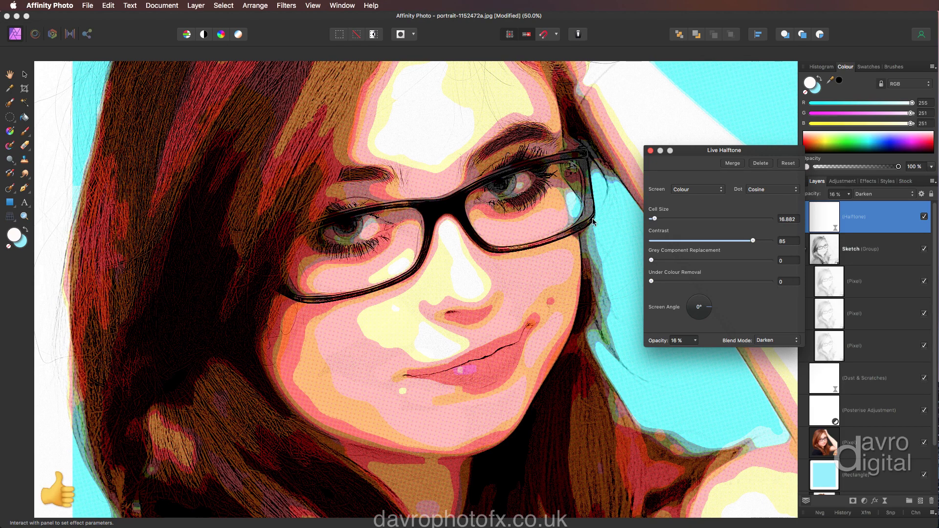
# Add a new empty pixel layer on top named 'Eyes'.
pyautogui.click(650, 152)
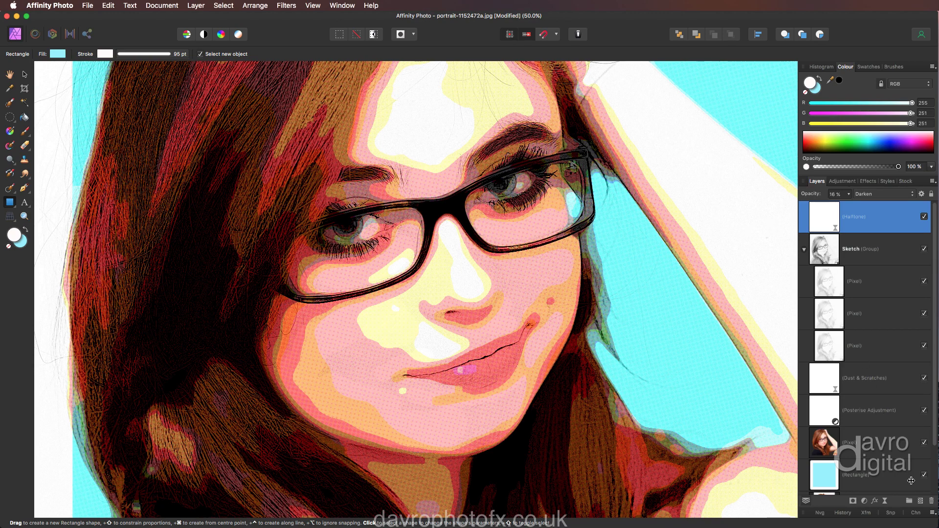
pyautogui.click(920, 501)
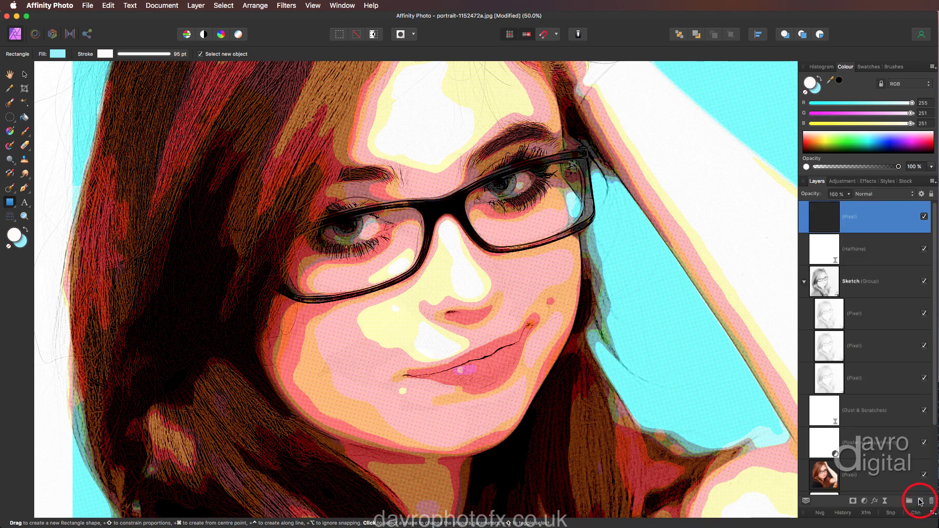
pyautogui.doubleClick(853, 217)
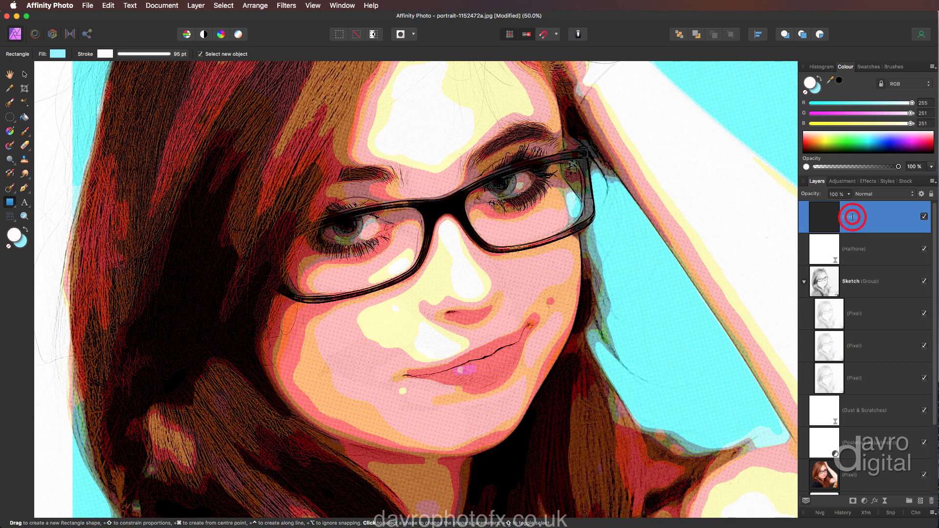
pyautogui.write('Eyes')
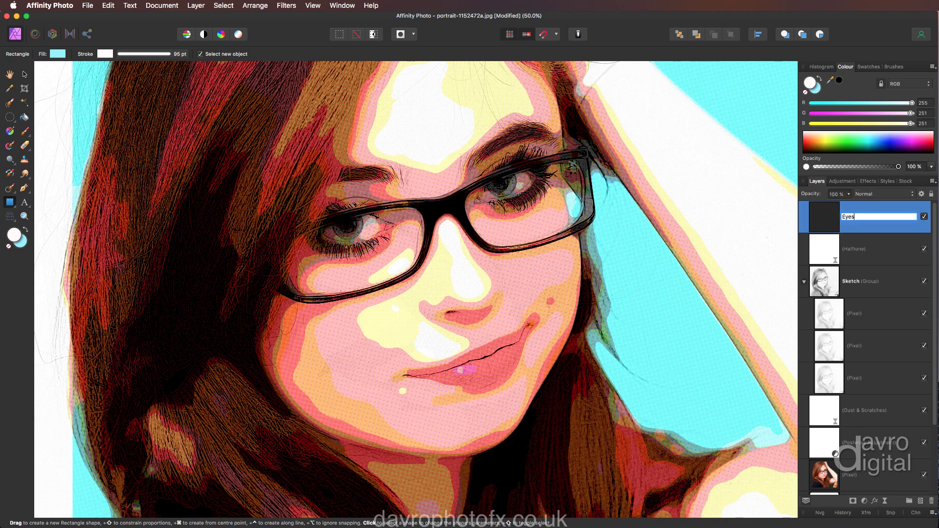
pyautogui.press('Return')
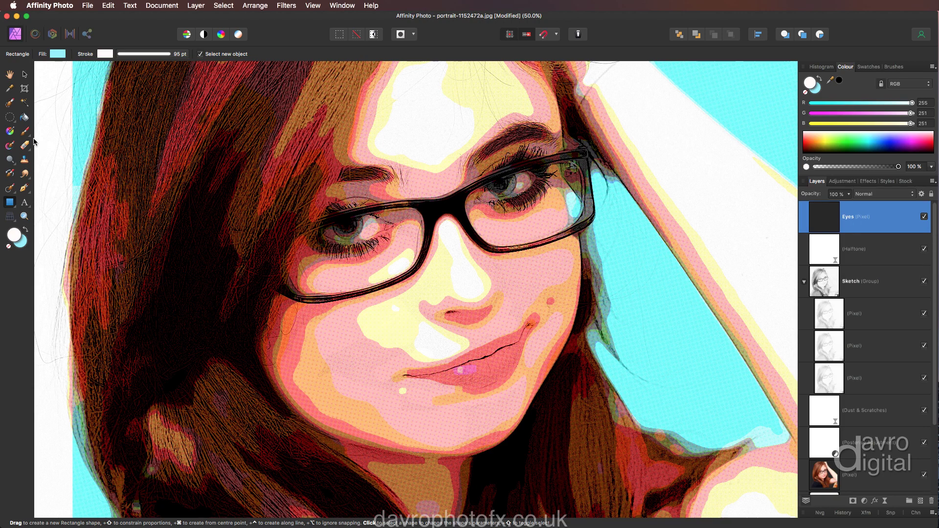
# Paint small white highlights in both eyes with the 16 px round brush.
pyautogui.click(27, 132)
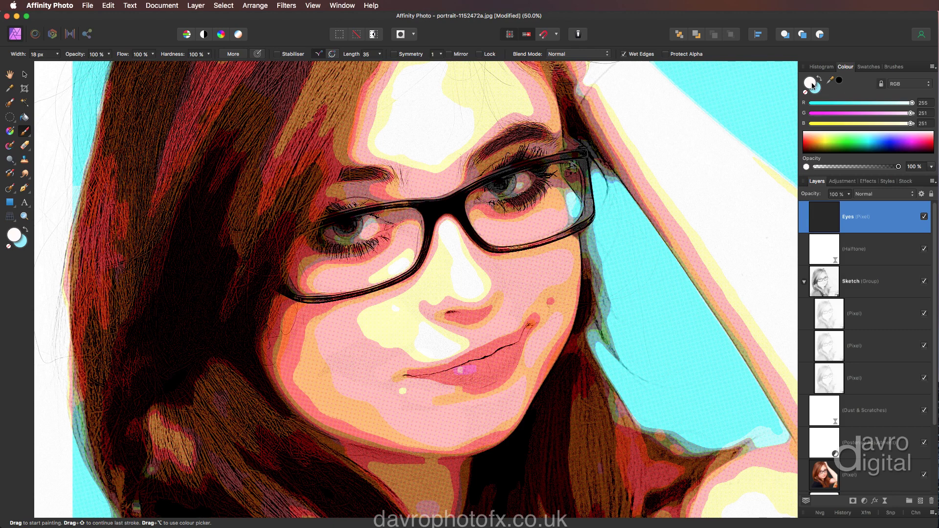
pyautogui.click(893, 67)
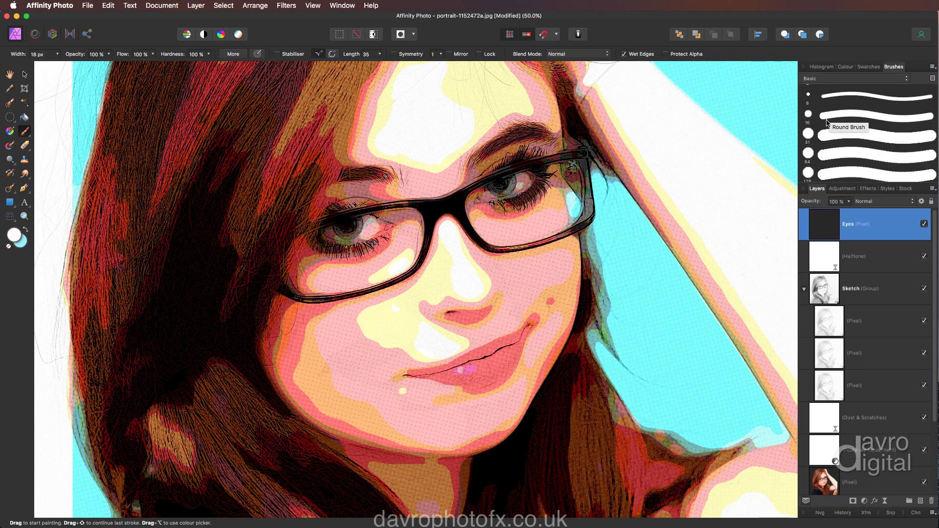
pyautogui.click(826, 117)
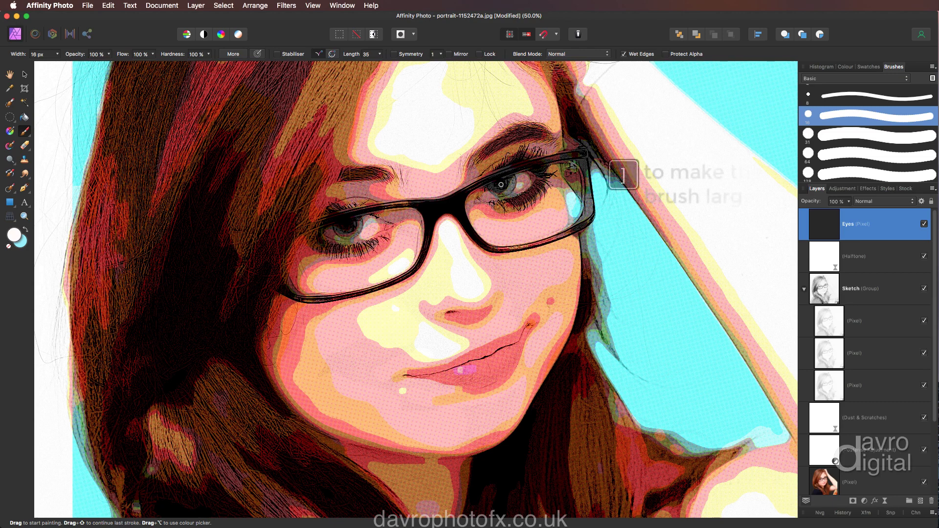
pyautogui.press(']')
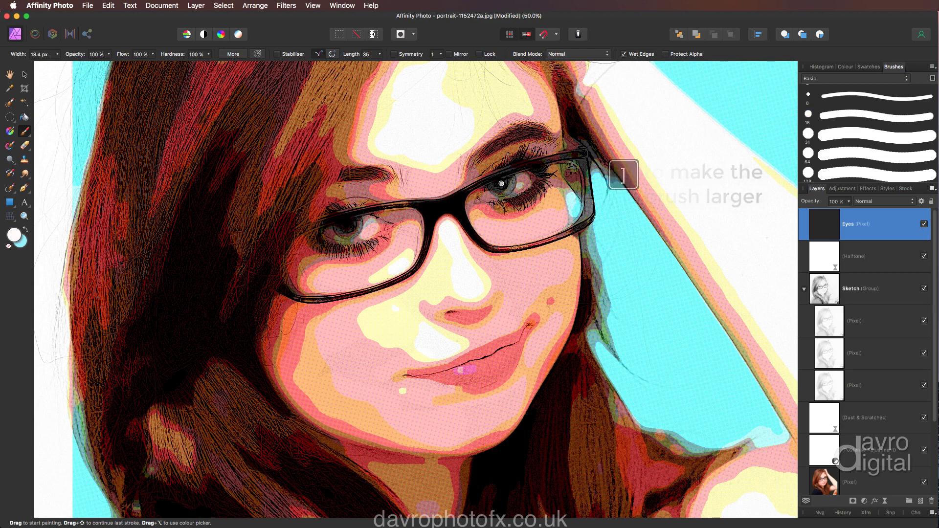
pyautogui.click(502, 184)
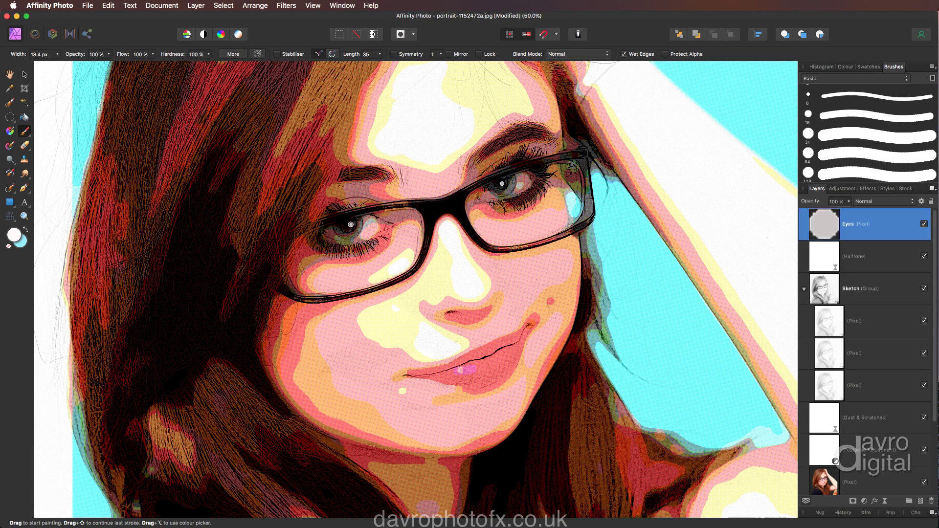
pyautogui.press('[')
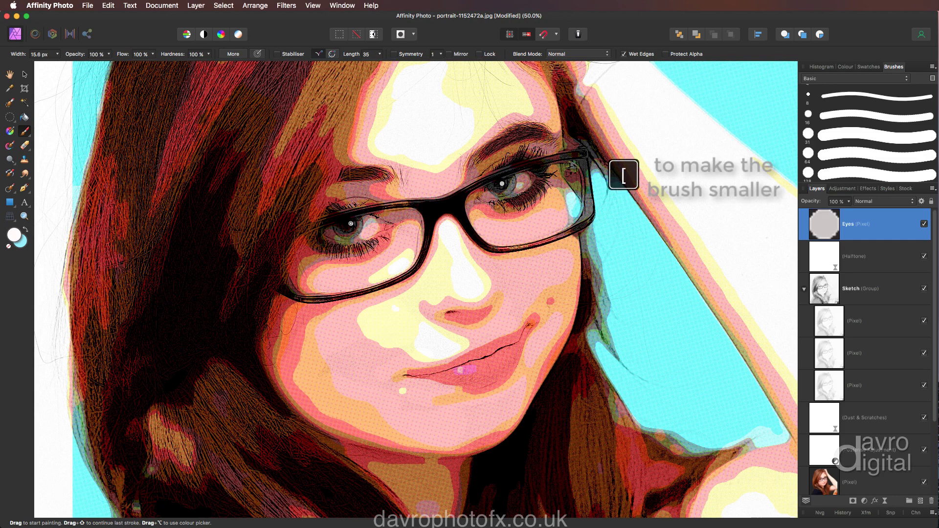
pyautogui.click(351, 223)
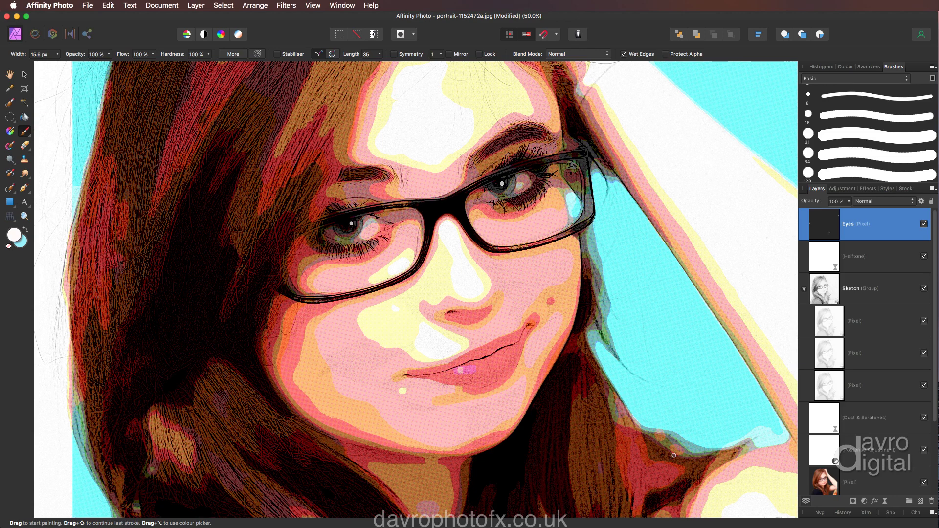
# Hide the first sketch-lines layer inside the Sketch group, then select Posterise.
pyautogui.press('super+minus')
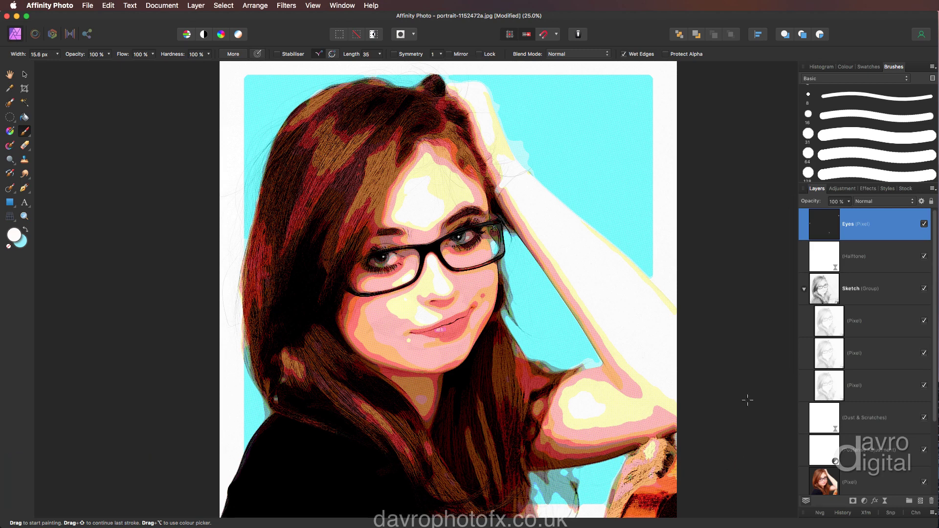
pyautogui.click(804, 290)
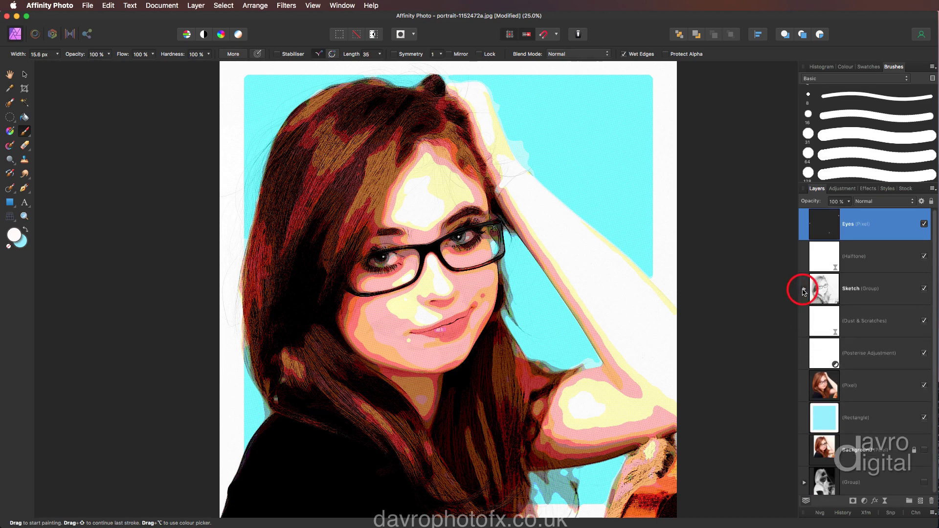
pyautogui.click(804, 290)
pyautogui.click(924, 322)
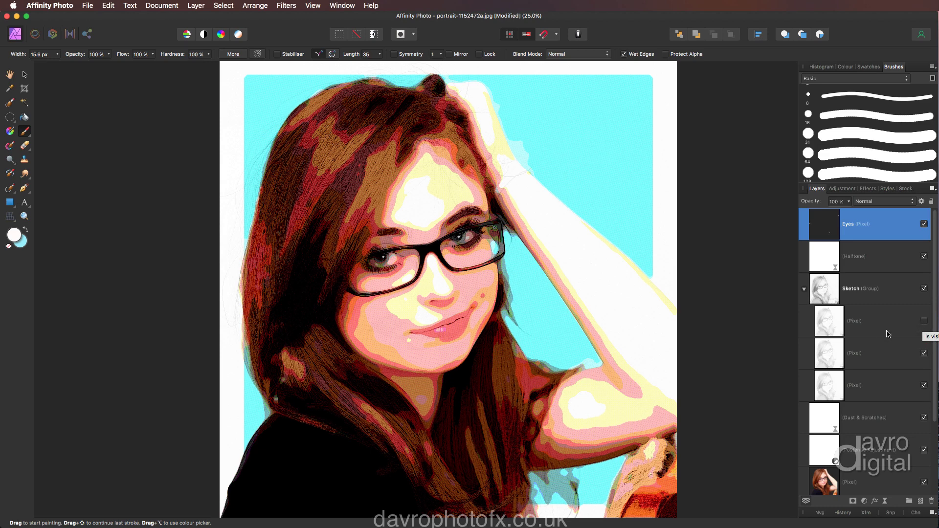
pyautogui.click(805, 291)
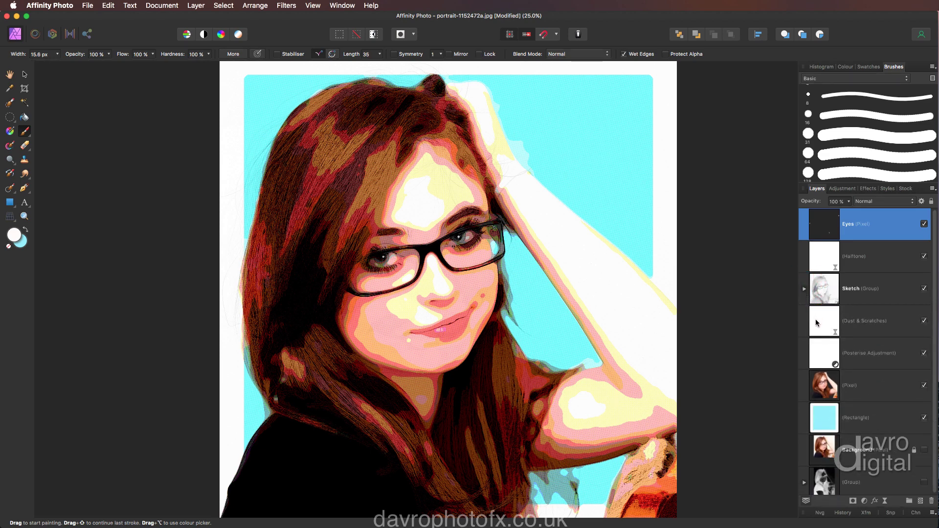
pyautogui.click(825, 352)
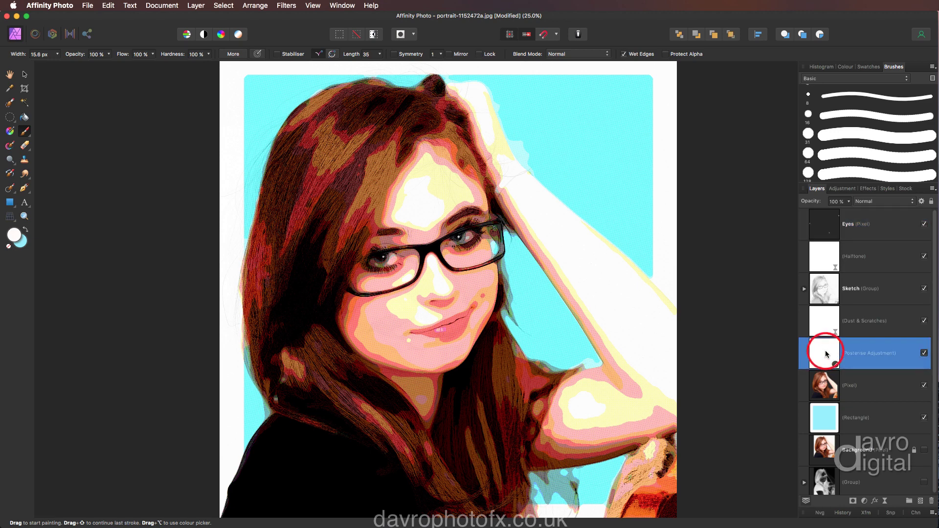
# Reduce the Posterise adjustment's opacity to 58%.
pyautogui.doubleClick(826, 351)
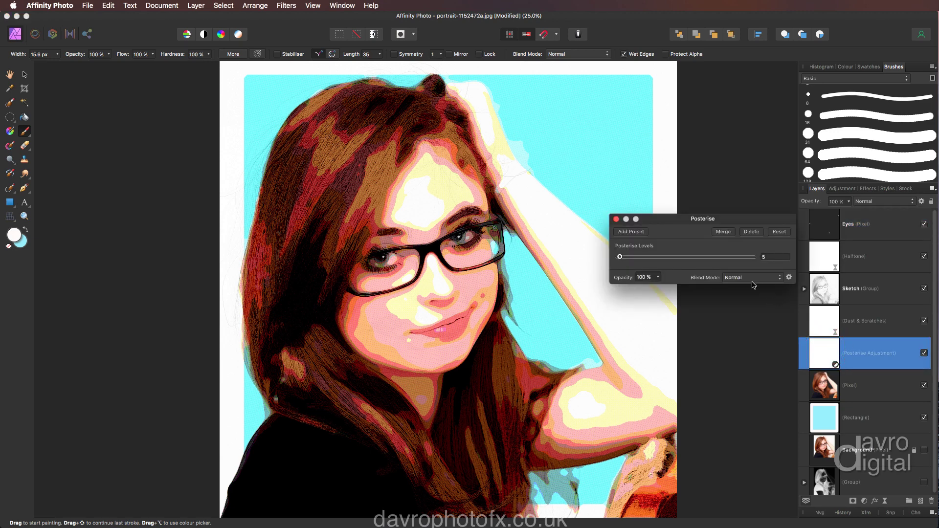
pyautogui.click(658, 277)
pyautogui.moveTo(658, 288); pyautogui.dragTo(619, 286)
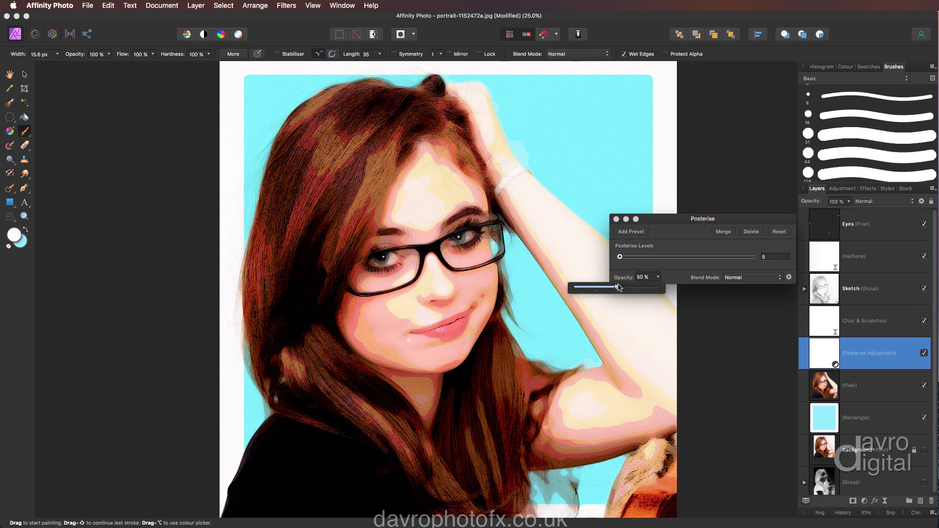
pyautogui.moveTo(624, 288); pyautogui.dragTo(623, 289)
pyautogui.click(617, 219)
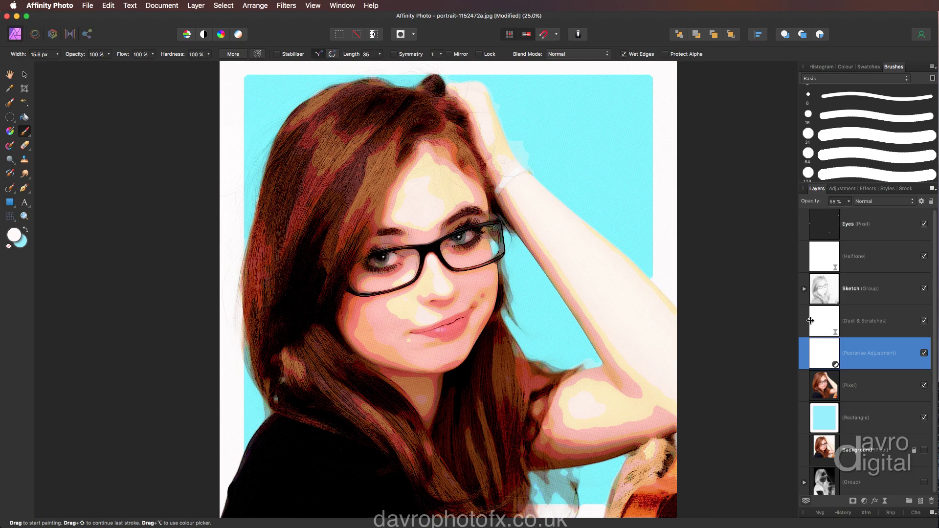
pyautogui.press('super+equal')
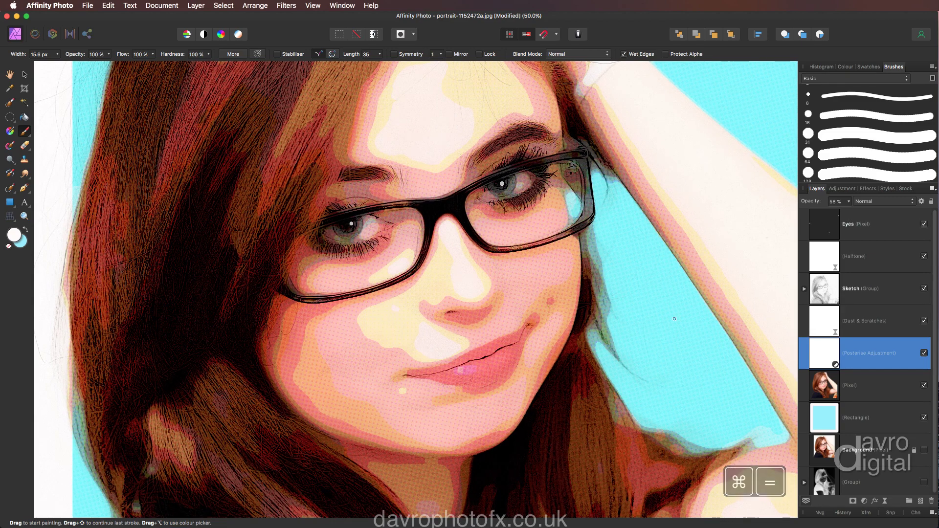
pyautogui.press('space')
pyautogui.moveTo(636, 302)
pyautogui.mouseDown()
pyautogui.moveTo(598, 405)
pyautogui.moveTo(623, 478)
pyautogui.moveTo(644, 438)
pyautogui.moveTo(661, 498)
pyautogui.moveTo(671, 482)
pyautogui.moveTo(659, 413)
pyautogui.moveTo(617, 254)
pyautogui.mouseUp()
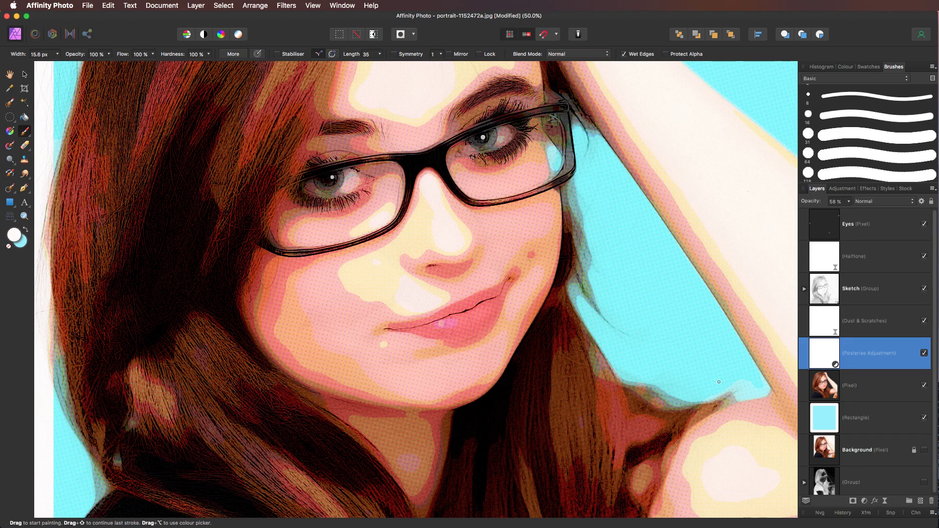
pyautogui.press('super+0')
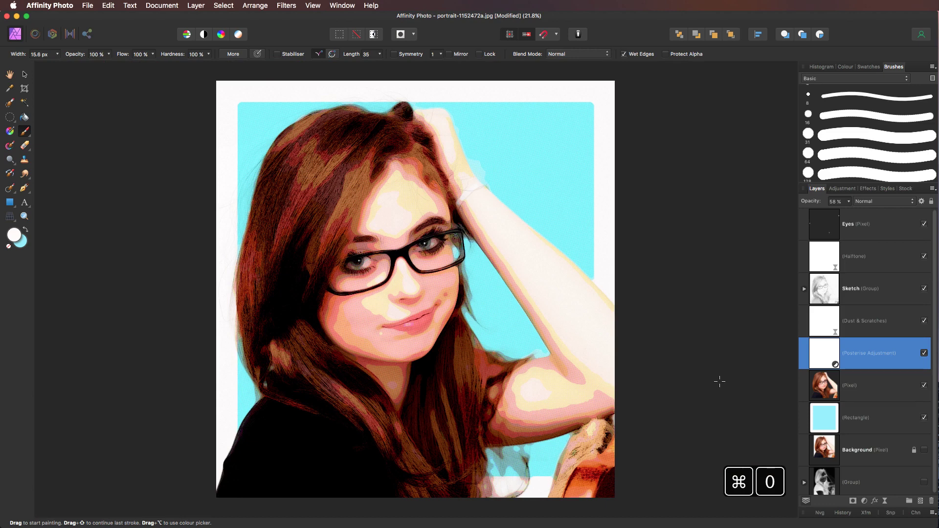
# Hide all toolbars and panels and zoom to 50% on the face.
pyautogui.press('Tab')
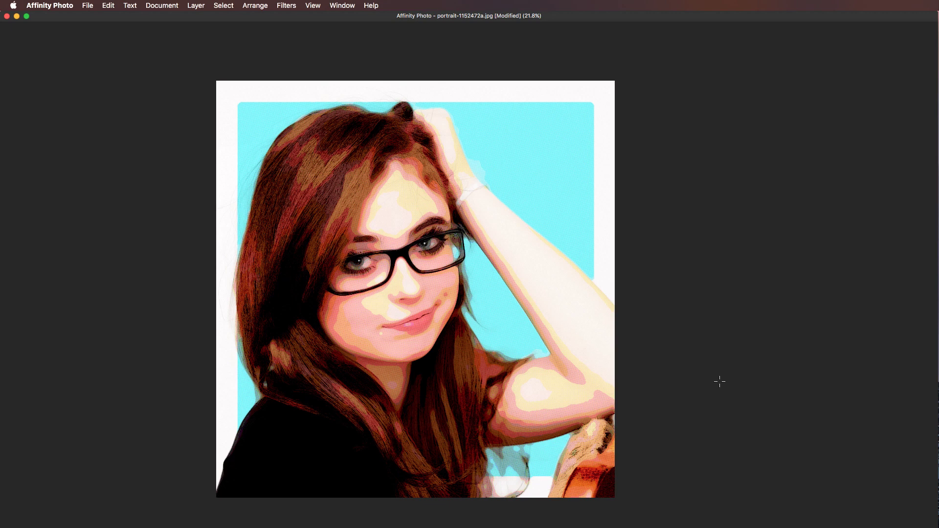
pyautogui.scroll(2, 720, 382)
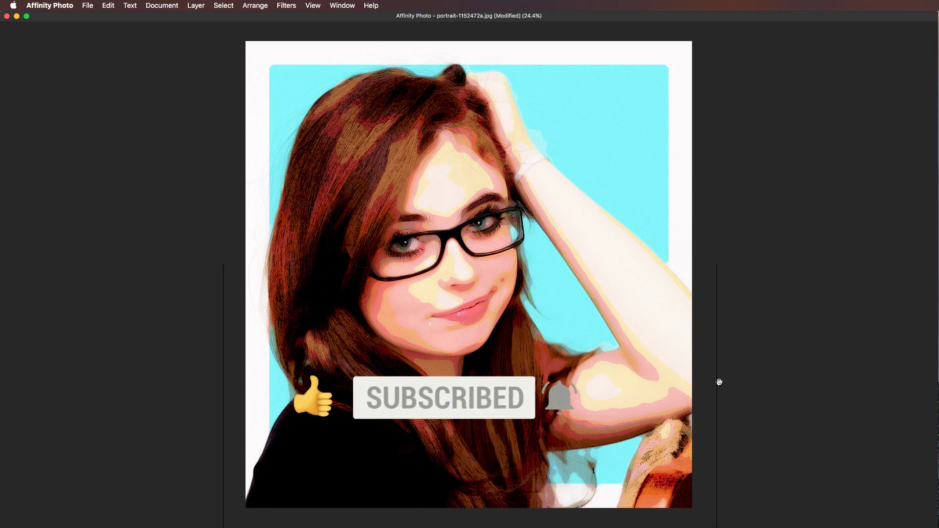
pyautogui.press('super+equal')
pyautogui.press('super+equal')
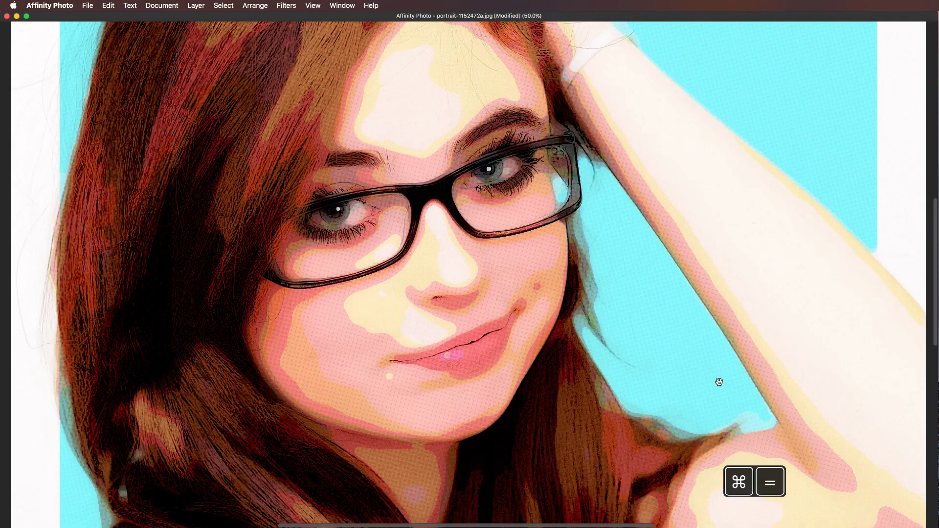